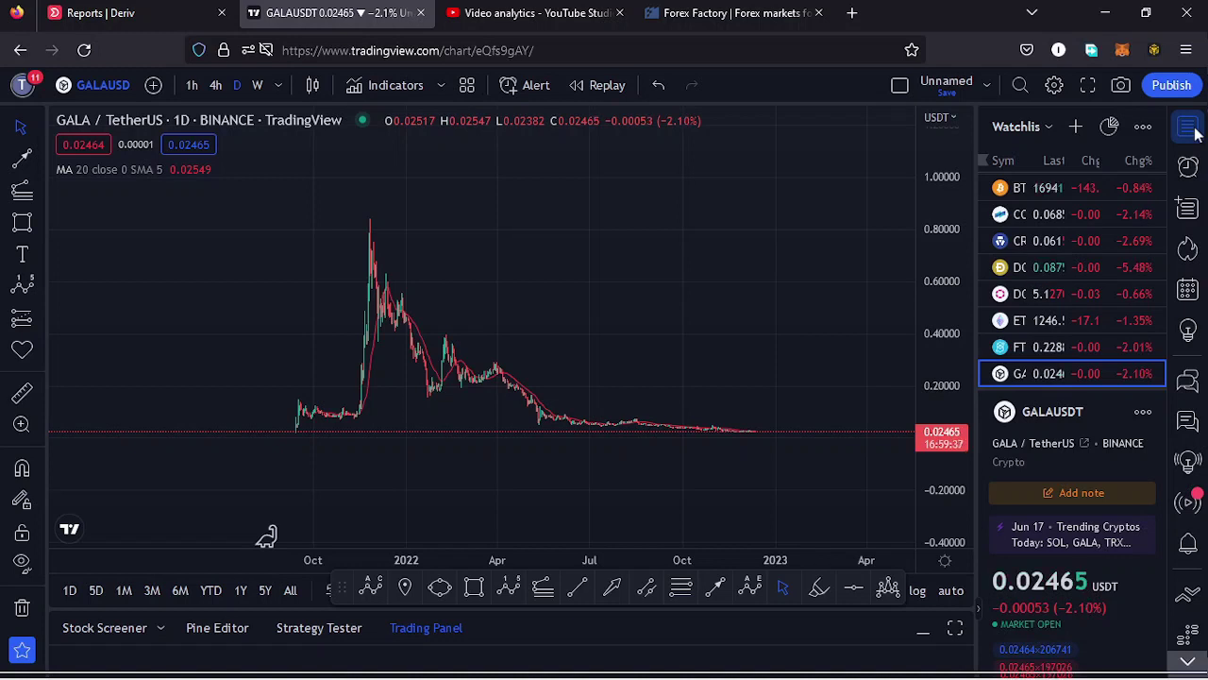
- Hide the watchlist and fit the GALA/USDT daily history, peaking near 0.84 in November 2021, into view
left_click(1189, 128)
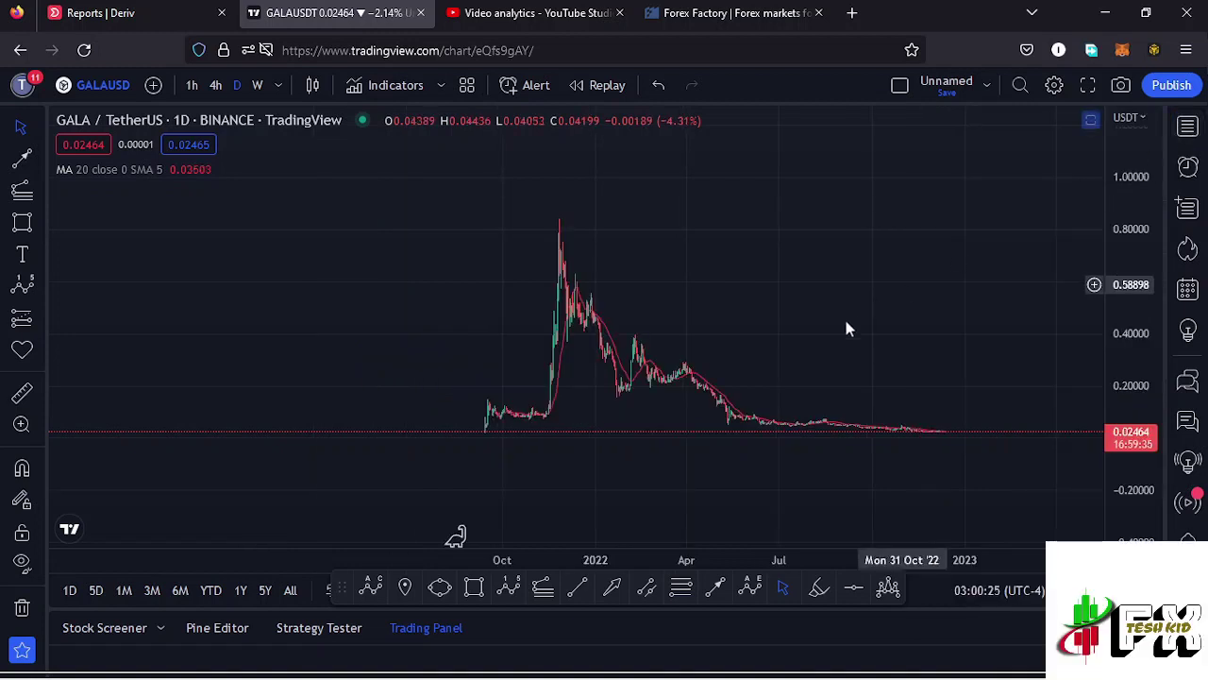
left_click_drag(826, 336, 878, 331)
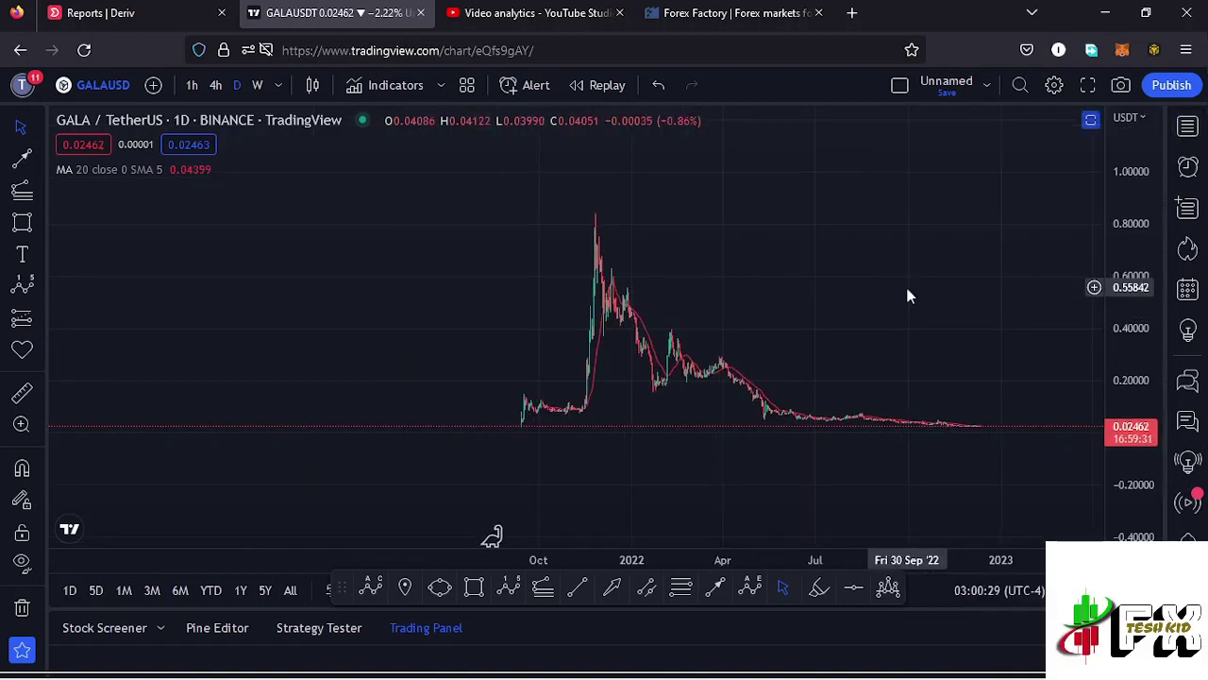
scroll(753, 342, "up", 2)
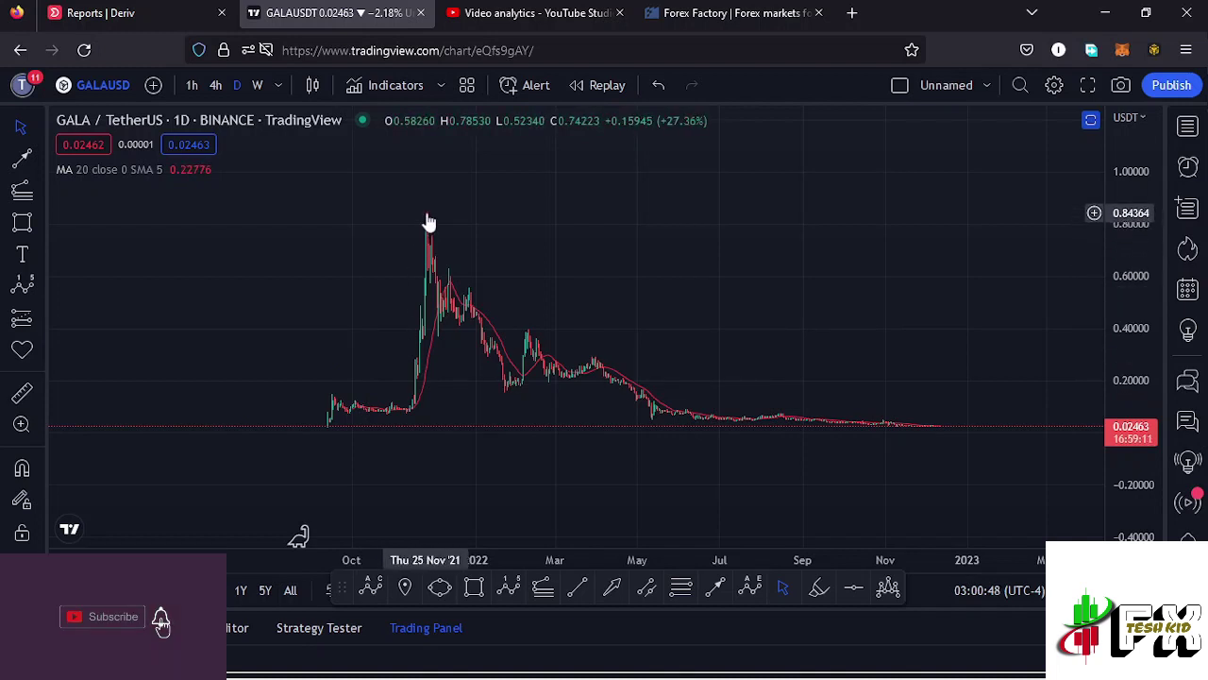
- Draw a 0–5 impulse wave: 2021 base, November peak, August low, about 1.06, 0.71, then higher
left_click(510, 587)
left_click(325, 423)
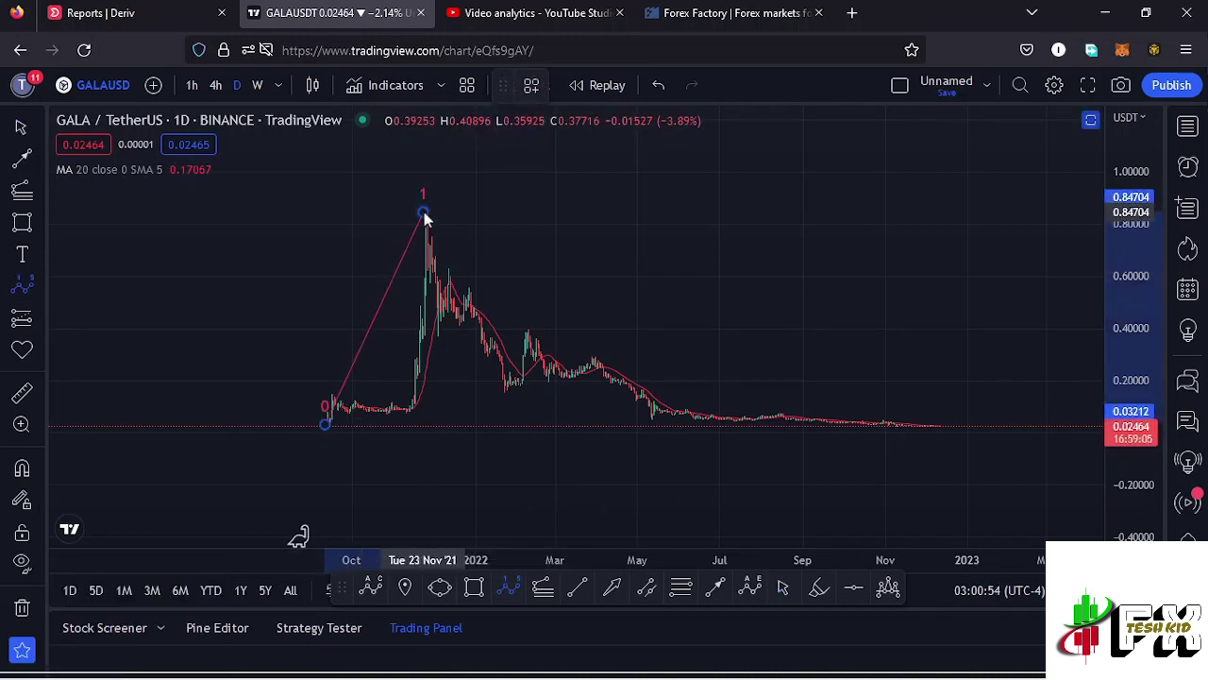
left_click(424, 215)
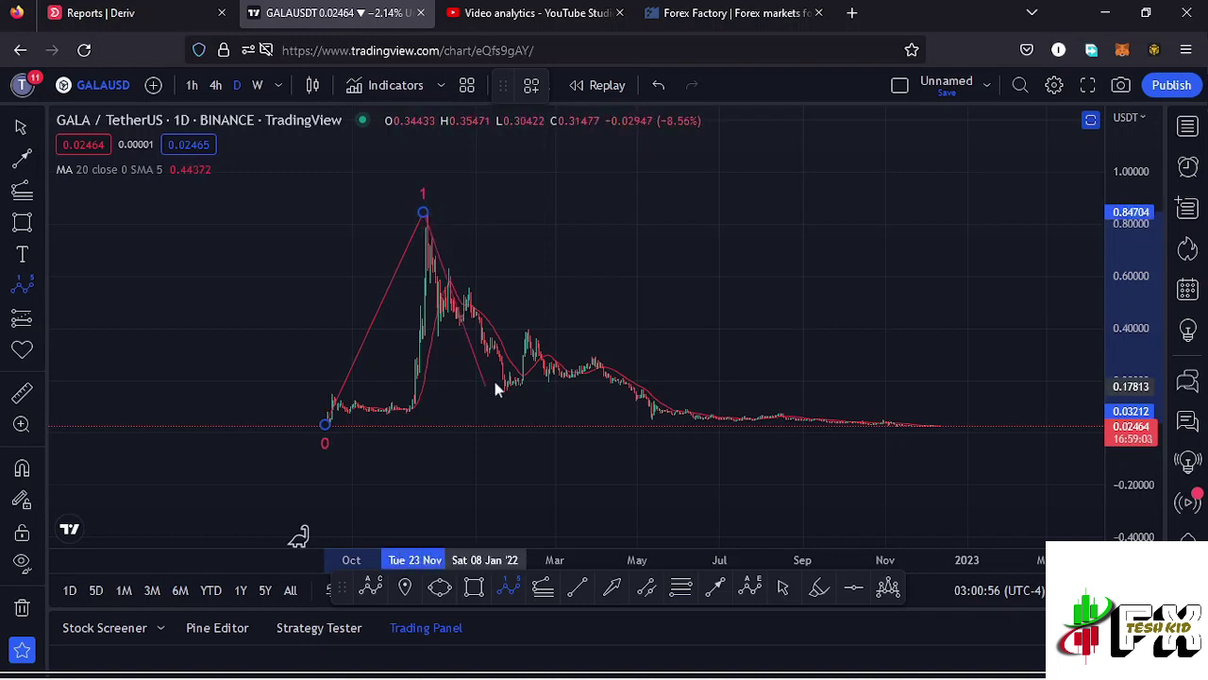
left_click(798, 424)
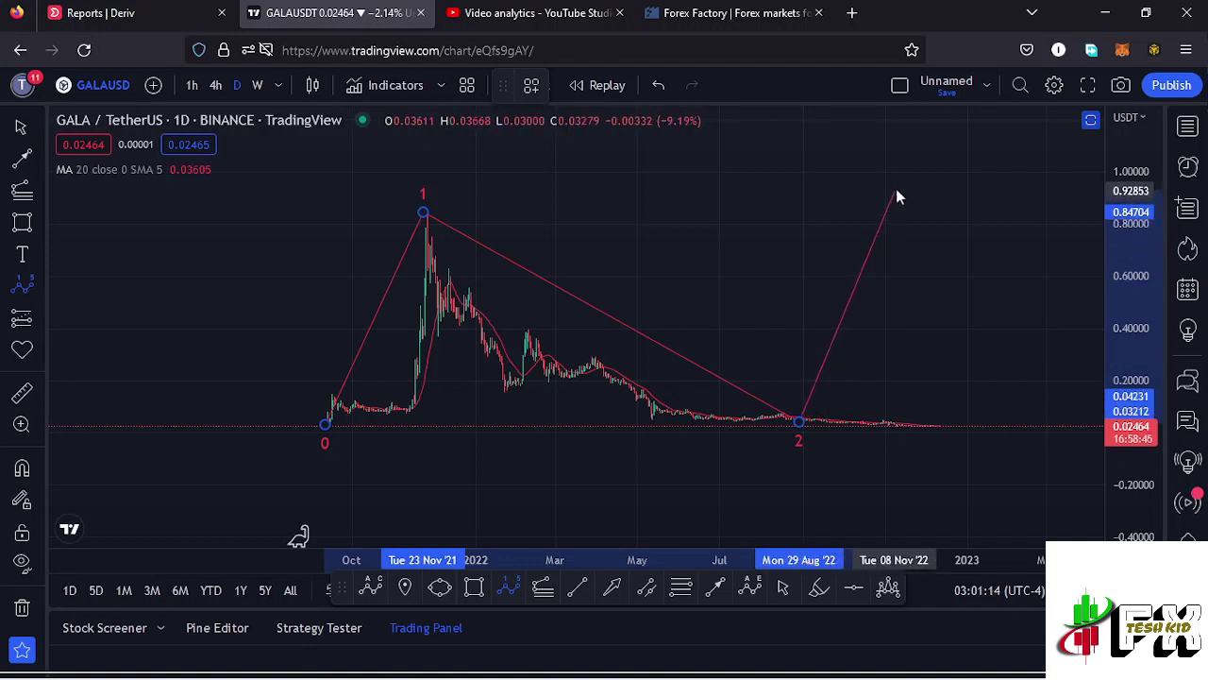
left_click(912, 156)
left_click(973, 247)
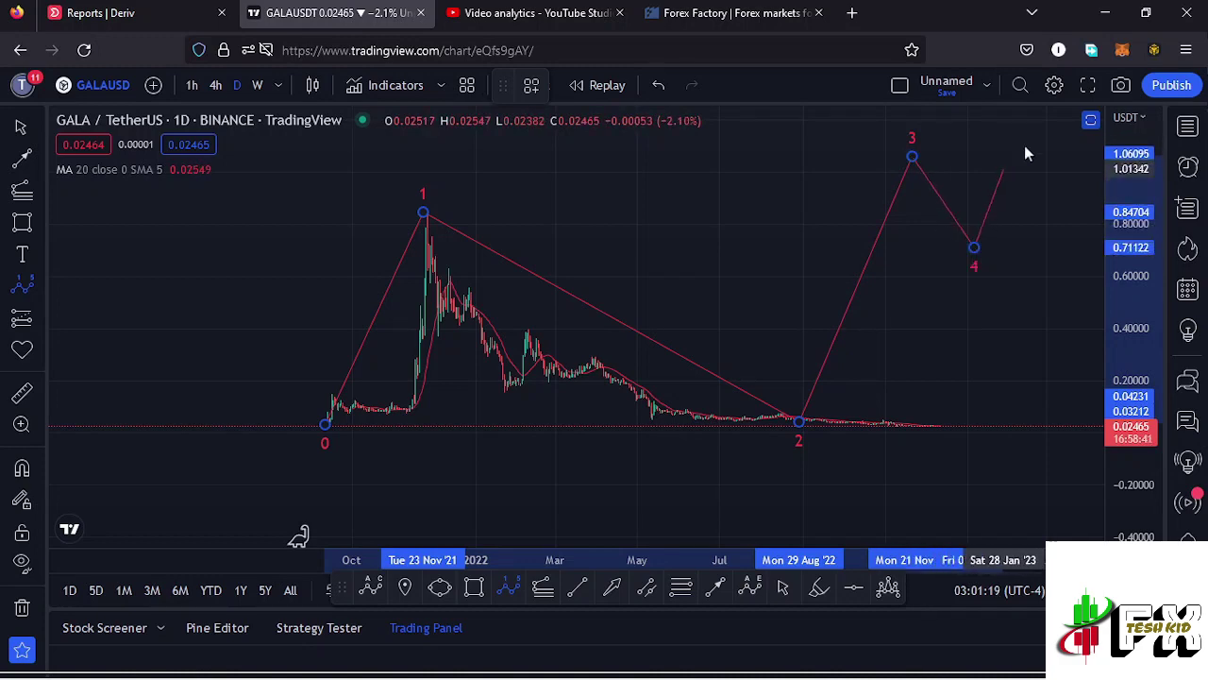
left_click(1033, 120)
- Nudge wave point 1 up onto the November 2021 peak candle
left_click_drag(1044, 286, 931, 349)
left_click(940, 174)
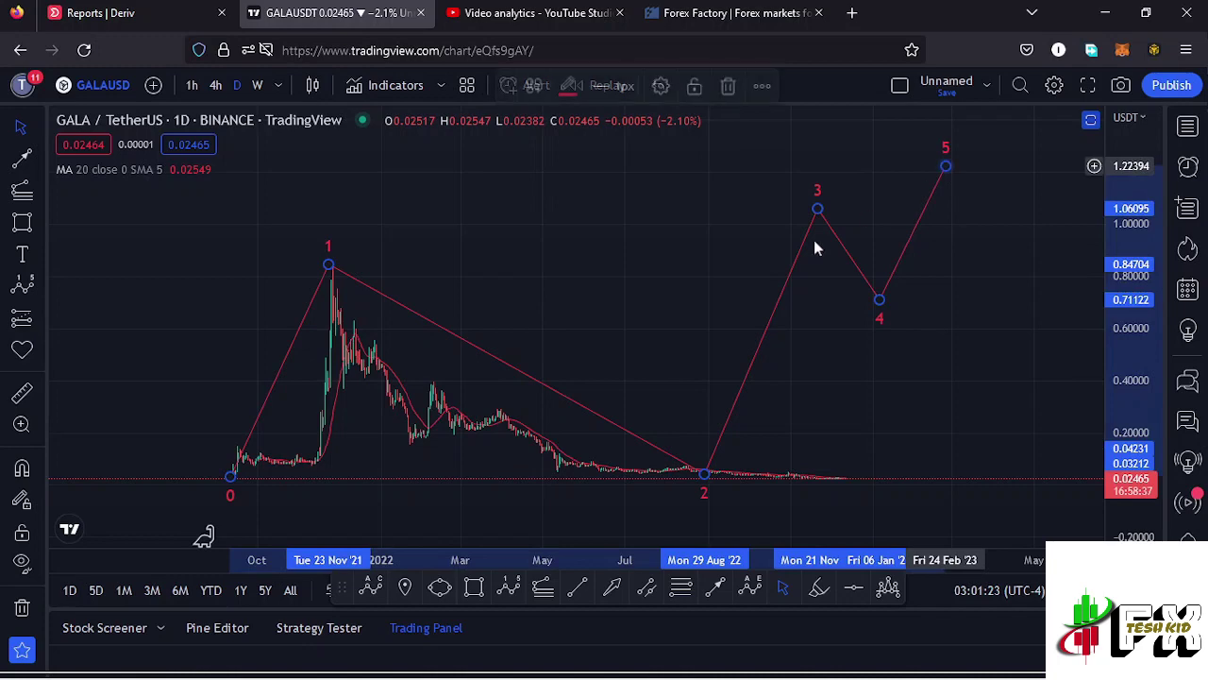
left_click_drag(692, 288, 729, 269)
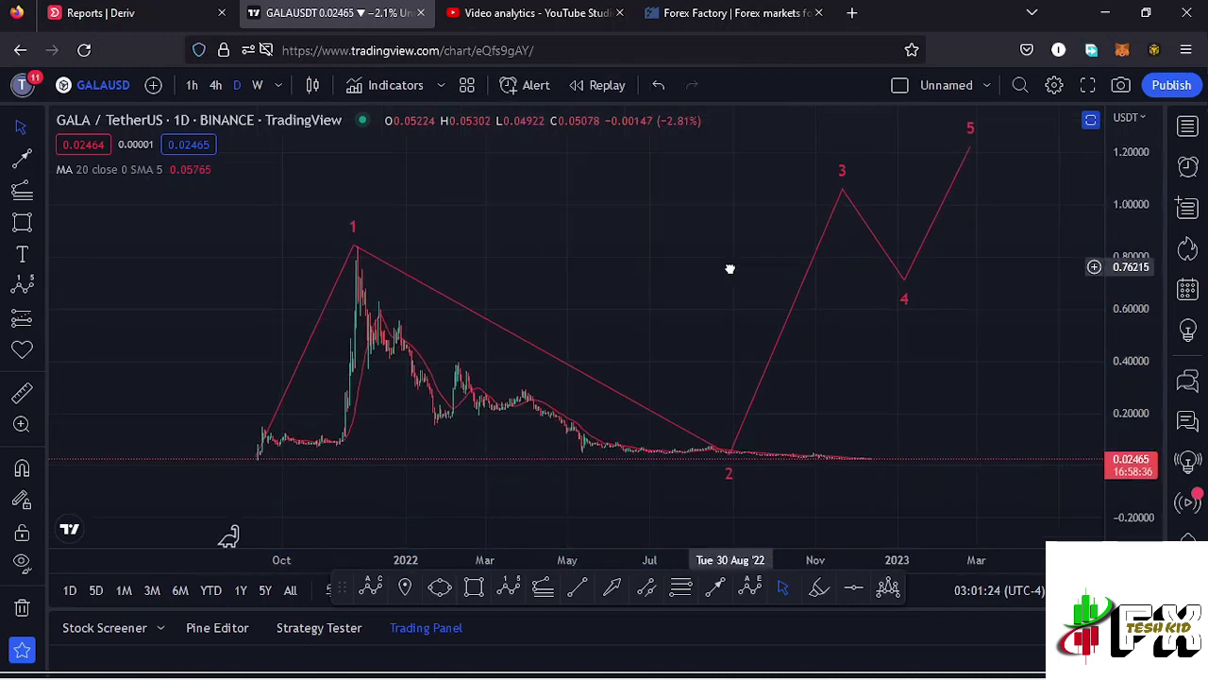
left_click(354, 244)
left_click_drag(354, 243, 352, 233)
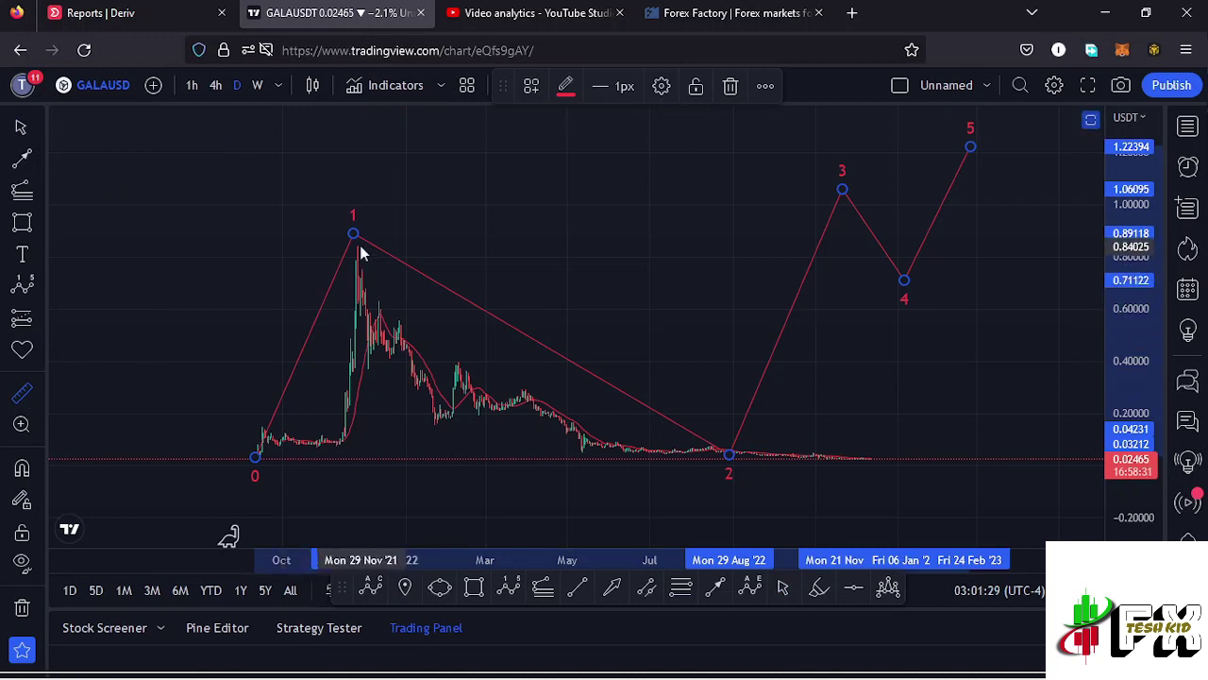
left_click(357, 244, "shift")
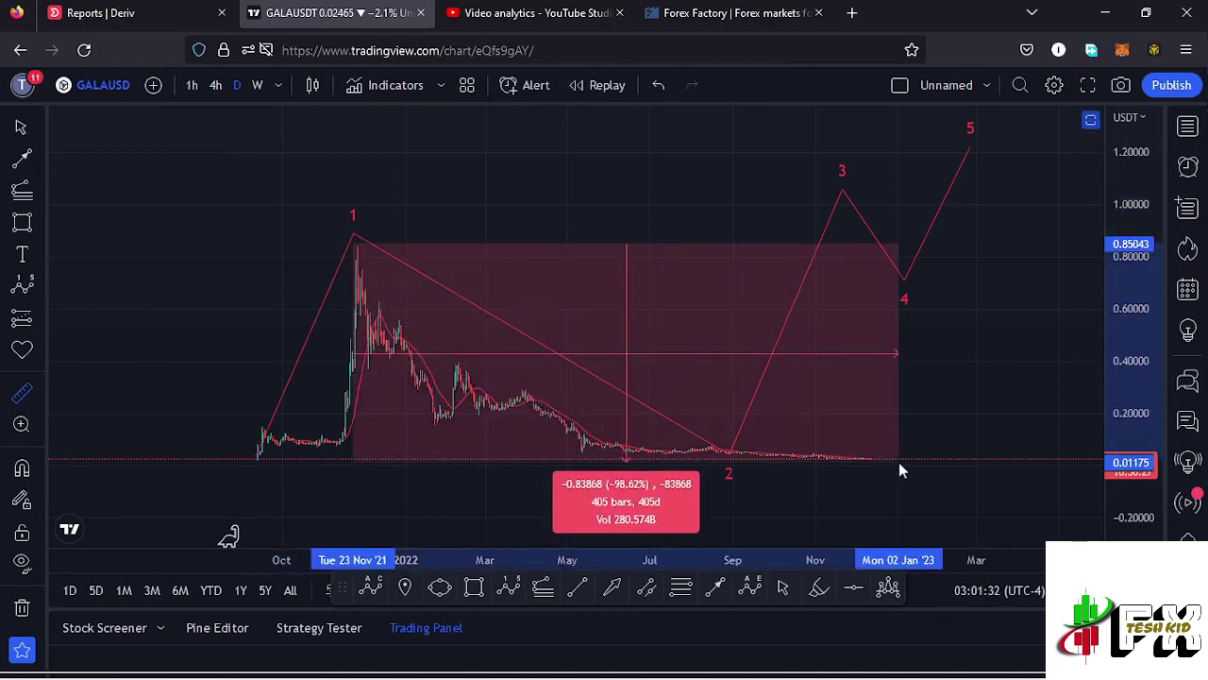
left_click(899, 461)
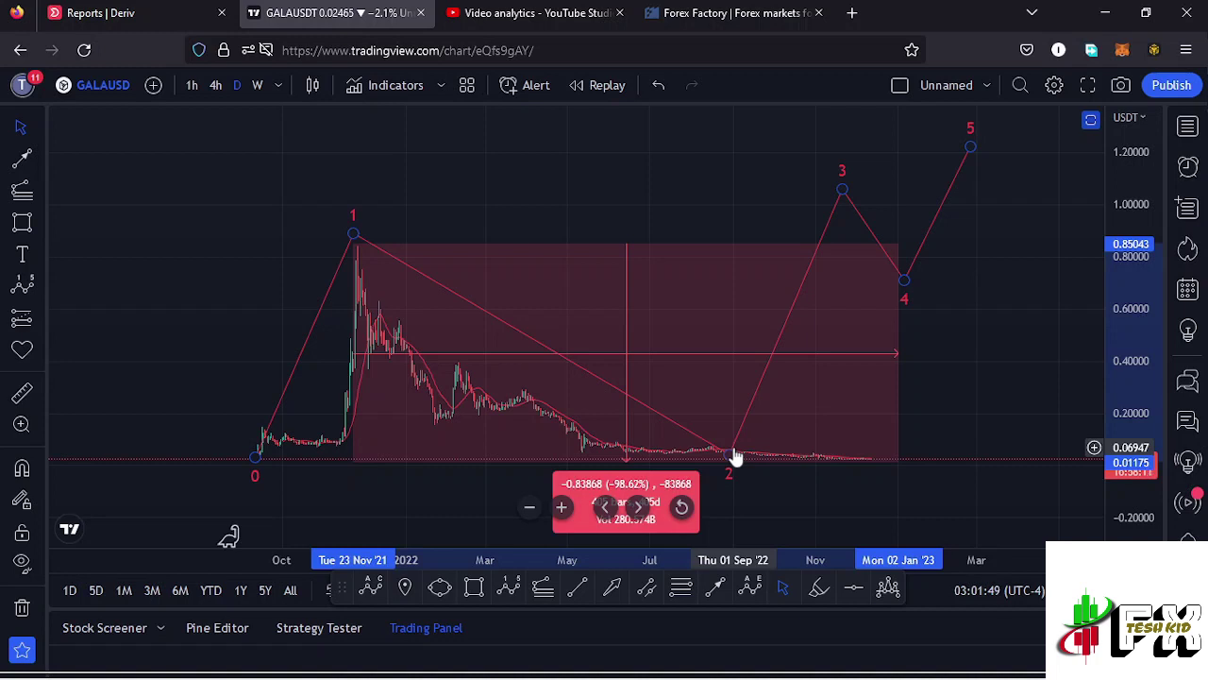
left_click(965, 406)
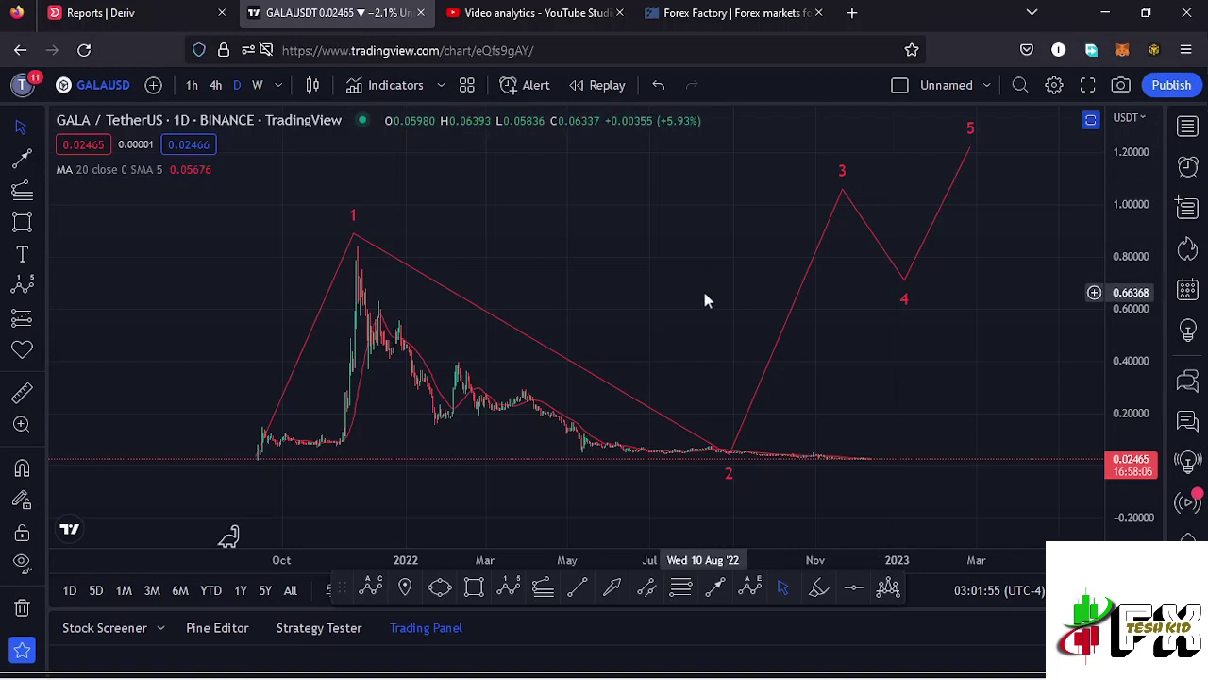
left_click(543, 589)
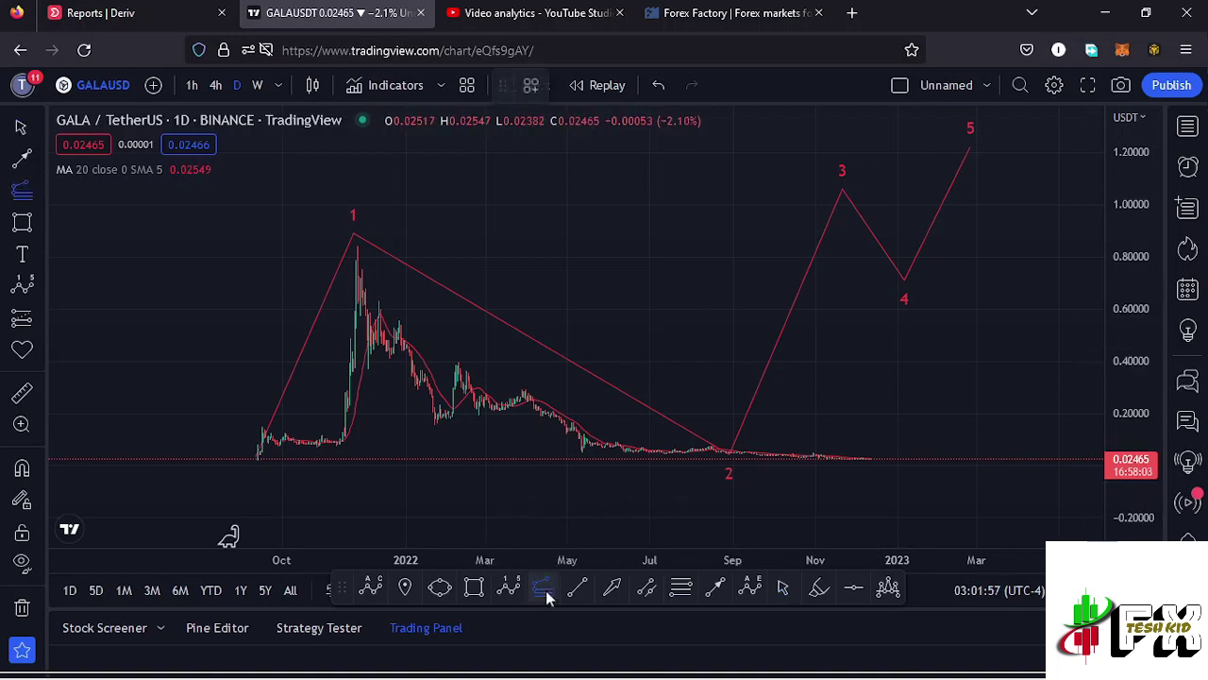
- Draw a trend-based Fibonacci extension from the 2021 base to peak 1, showing the 1.618 level
left_click(257, 460)
left_click(356, 245)
left_click(966, 459)
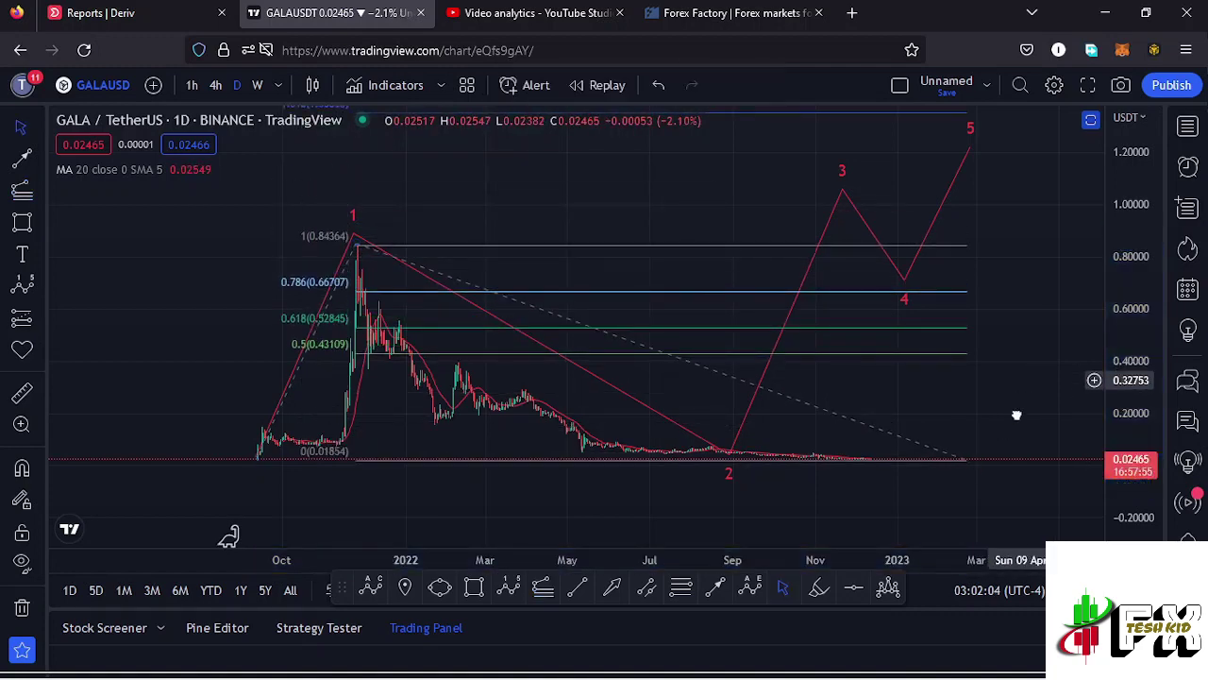
left_click_drag(1022, 400, 997, 477)
- Raise wave 3 to the 1.618 level near 1.35 and wave 5 to about 1.56, then delete the Fibonacci
left_click_drag(819, 269, 801, 190)
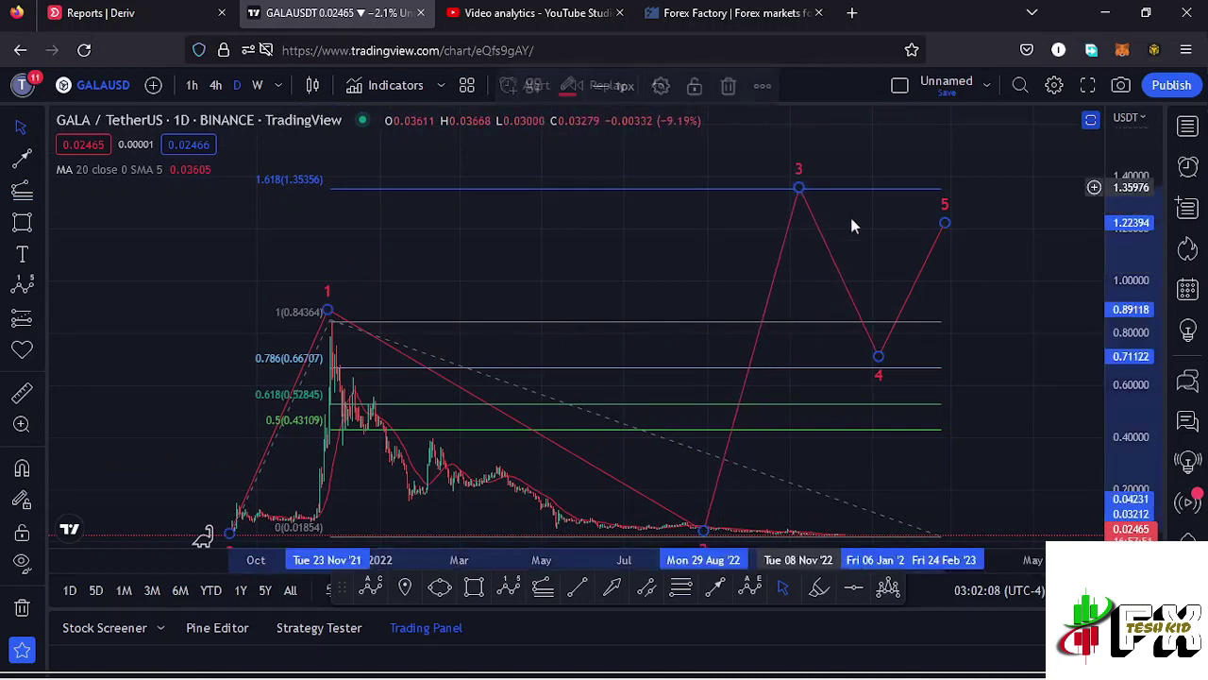
left_click_drag(944, 222, 1003, 136)
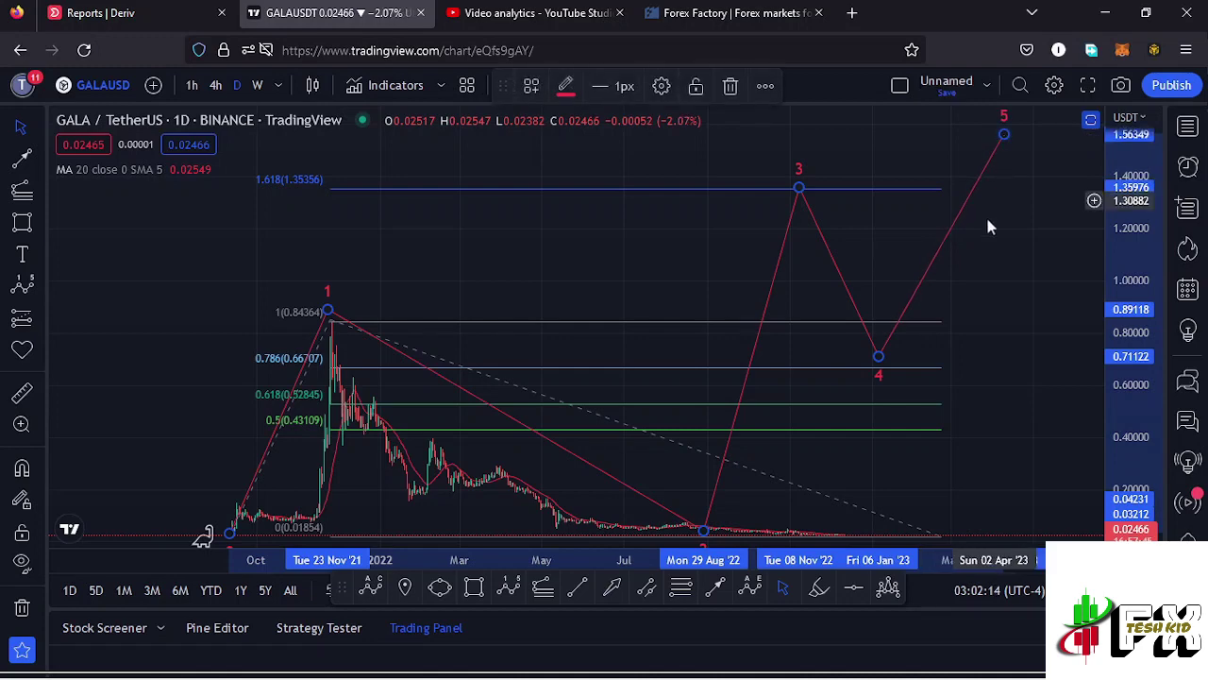
left_click_drag(1132, 283, 1133, 354)
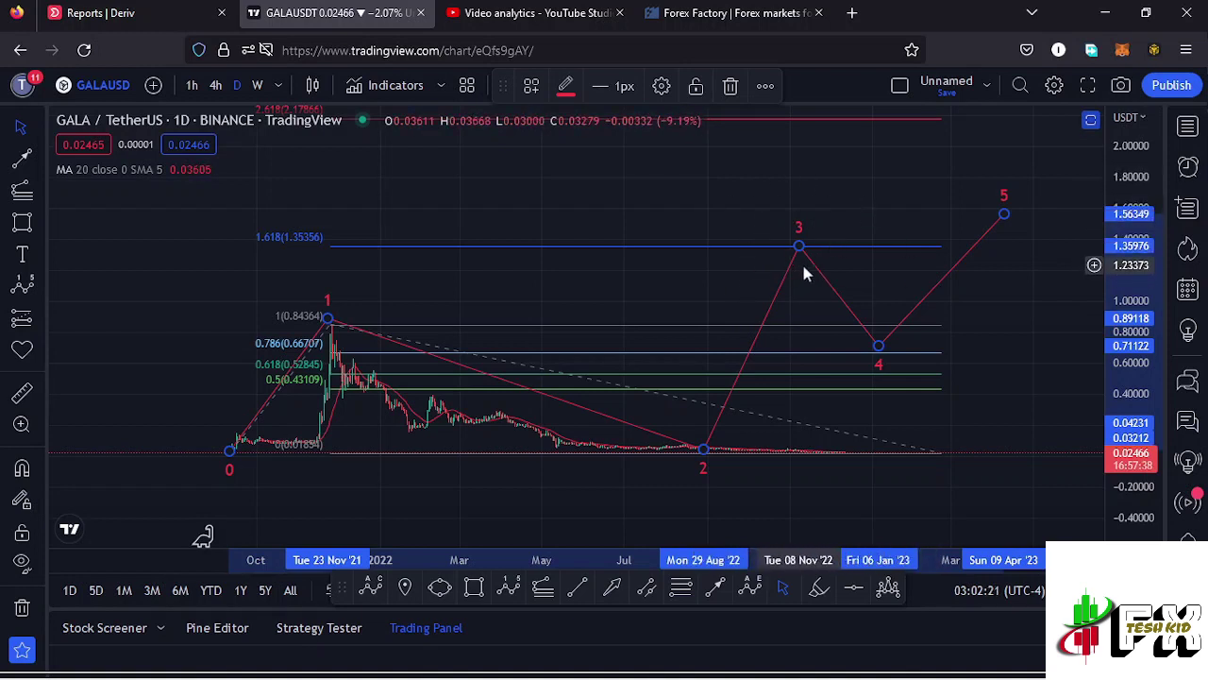
left_click_drag(806, 311, 811, 305)
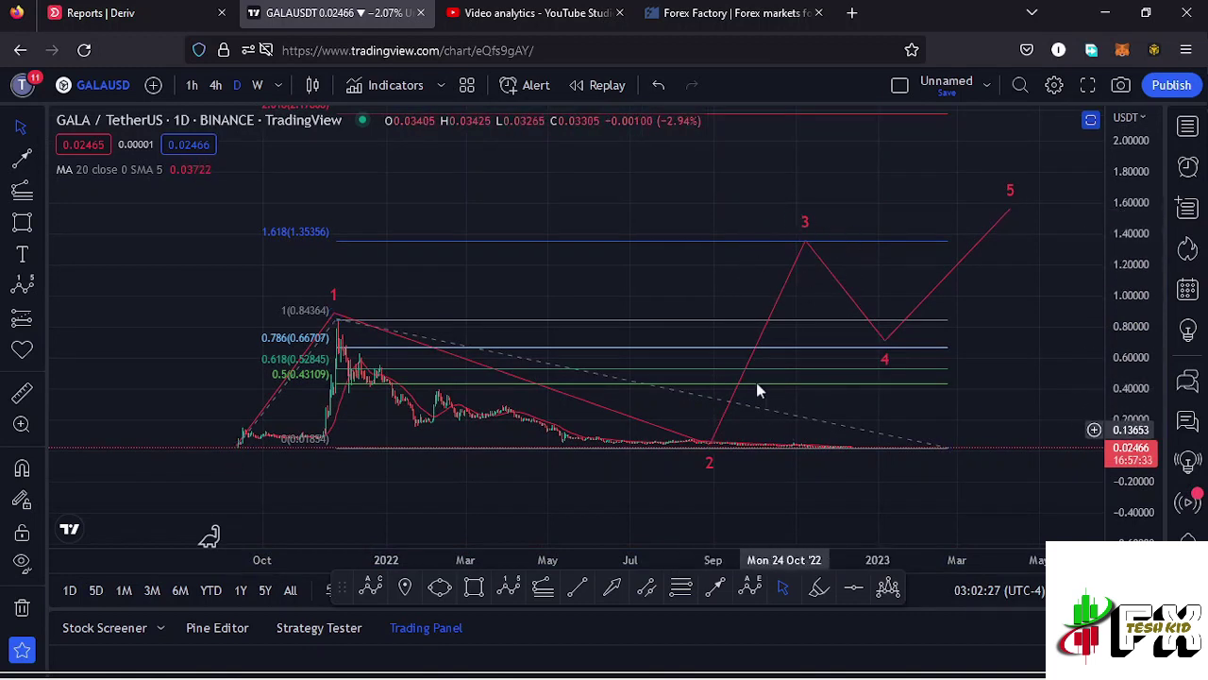
left_click(946, 454)
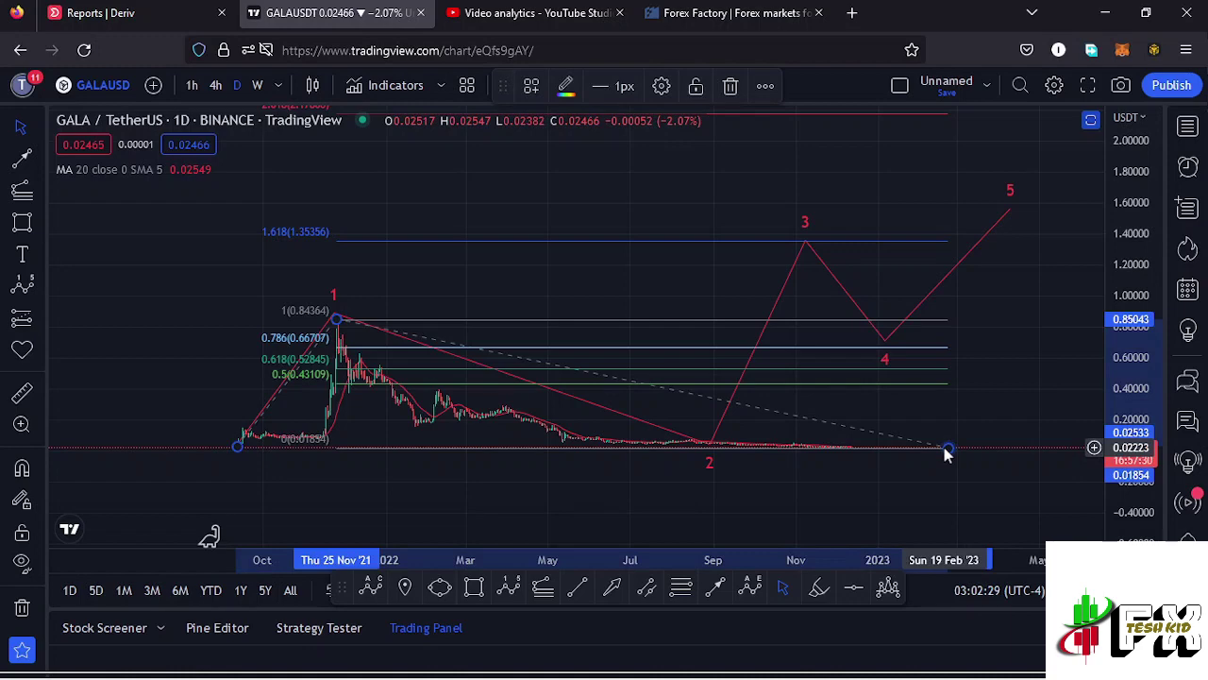
key("Delete")
- Switch the GALA chart to the 4-hour timeframe and stretch the price scale
left_click(223, 87)
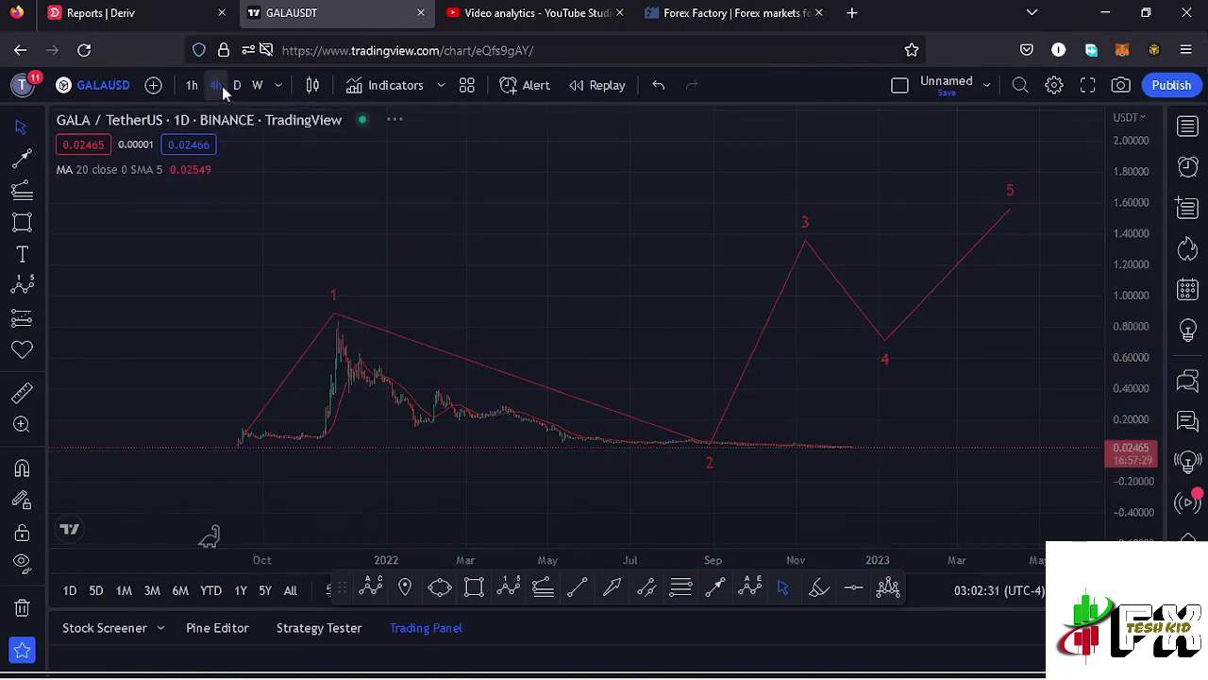
scroll(715, 403, "down", 6)
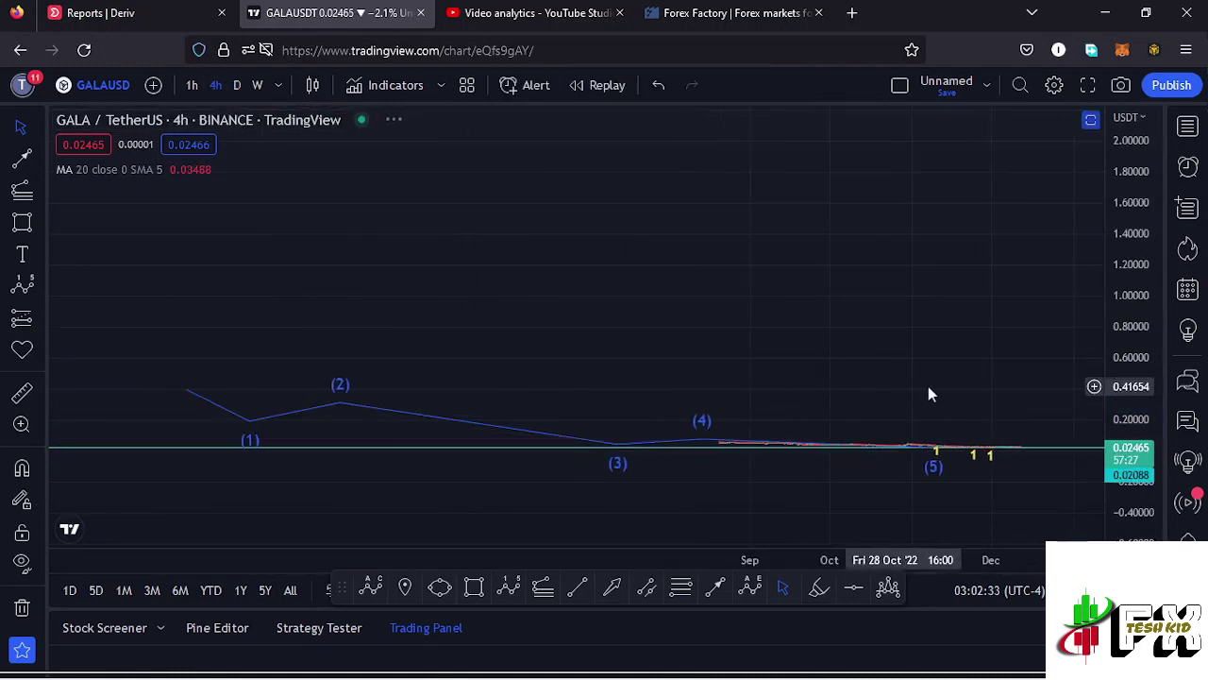
left_click_drag(1116, 368, 1090, 437)
- Reset the view and zoom in on the late-November to mid-December 2022 candles around 0.024–0.028
key("alt+r")
left_click_drag(656, 364, 560, 407)
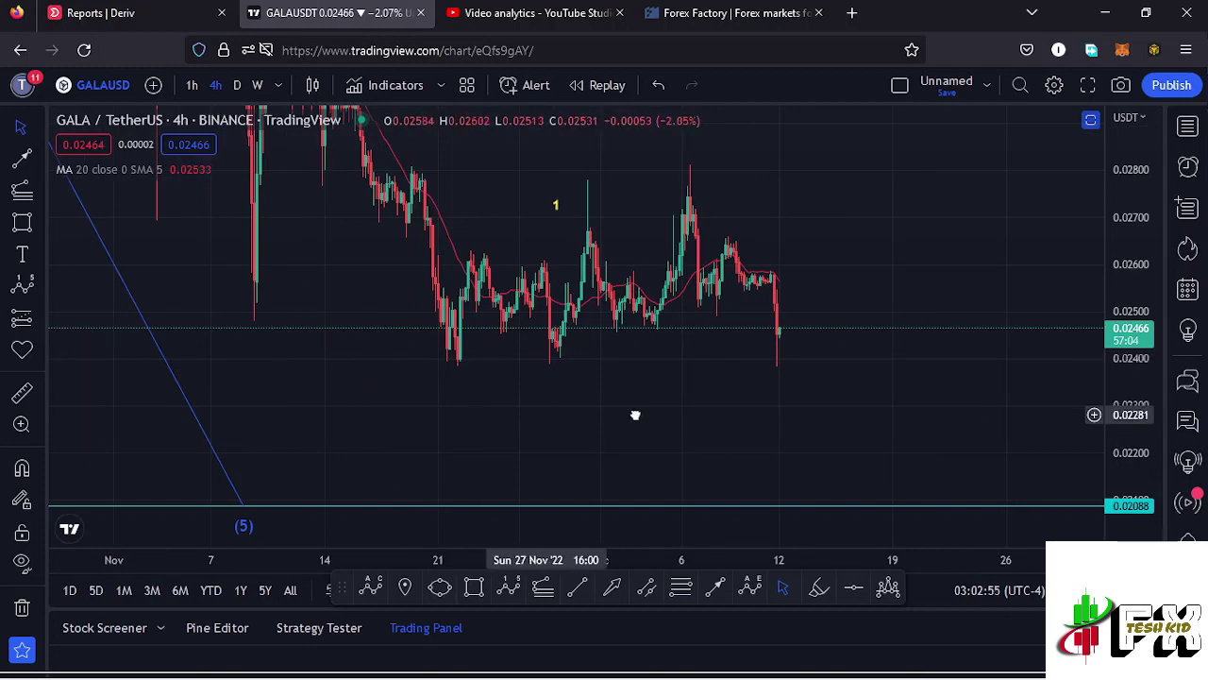
left_click_drag(604, 415, 680, 416)
scroll(673, 432, "up", 1)
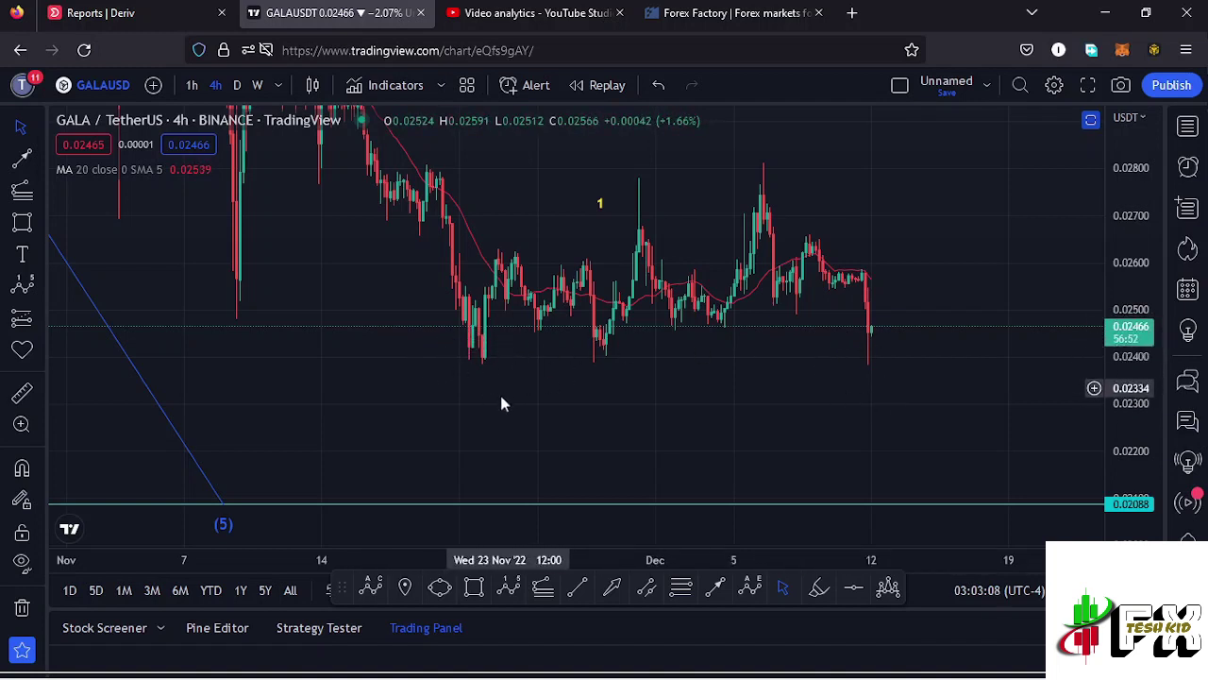
scroll(501, 394, "up", 1)
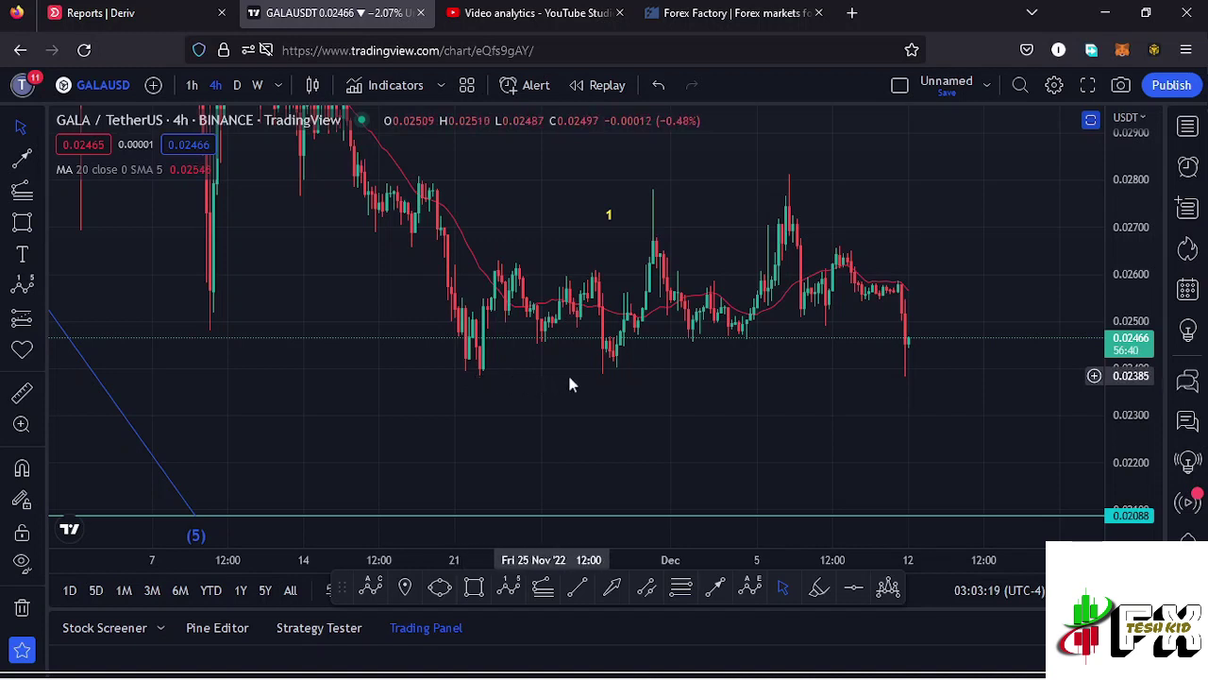
- Fit an ascending parallel channel from mid-November to 12 December, spanning about 0.0233–0.0281
left_click(648, 590)
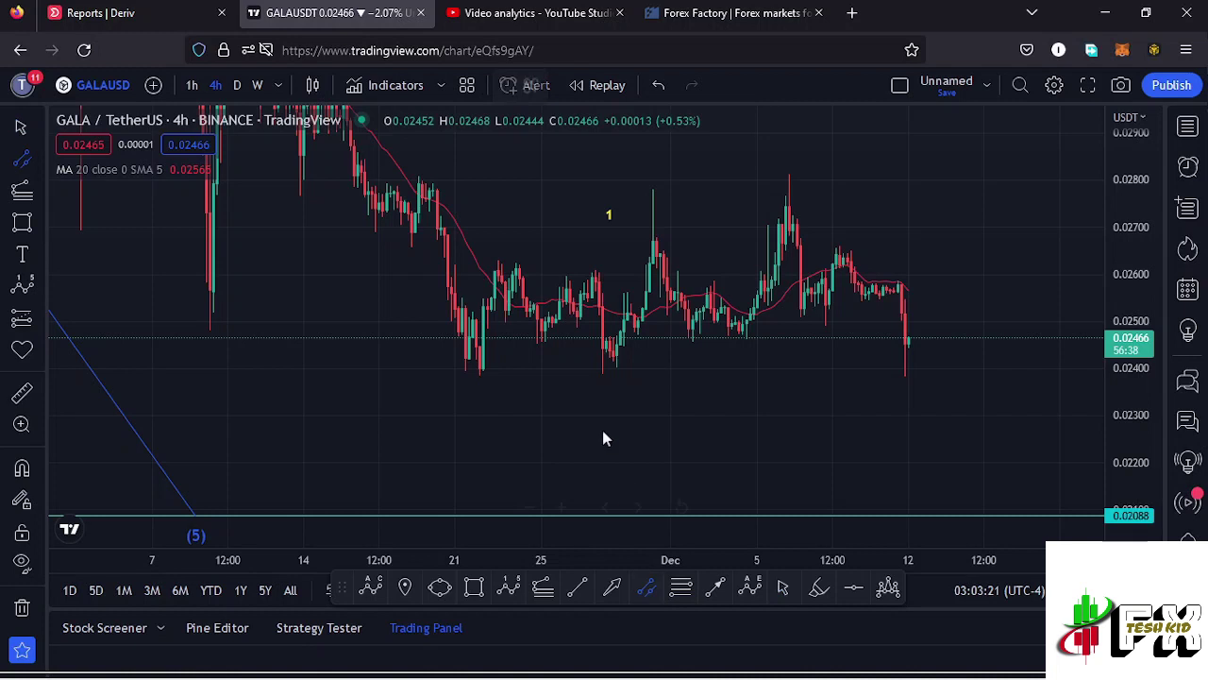
left_click(599, 359)
left_click(1031, 279)
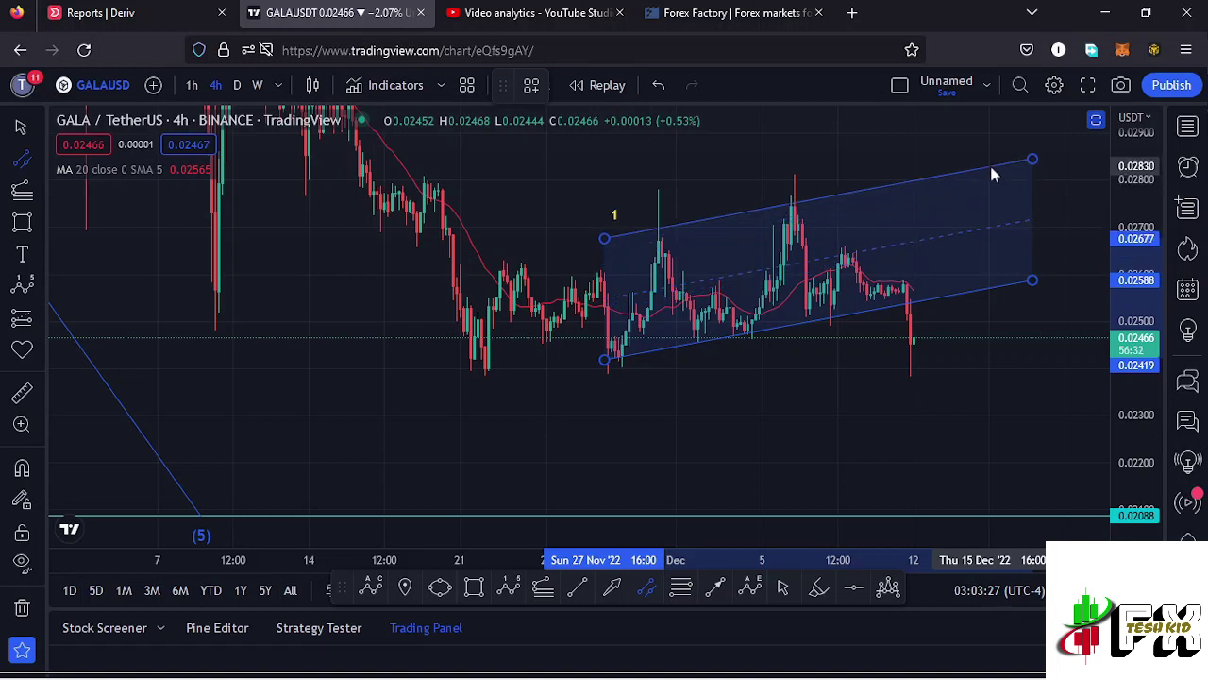
left_click(992, 175)
left_click_drag(604, 246, 363, 286)
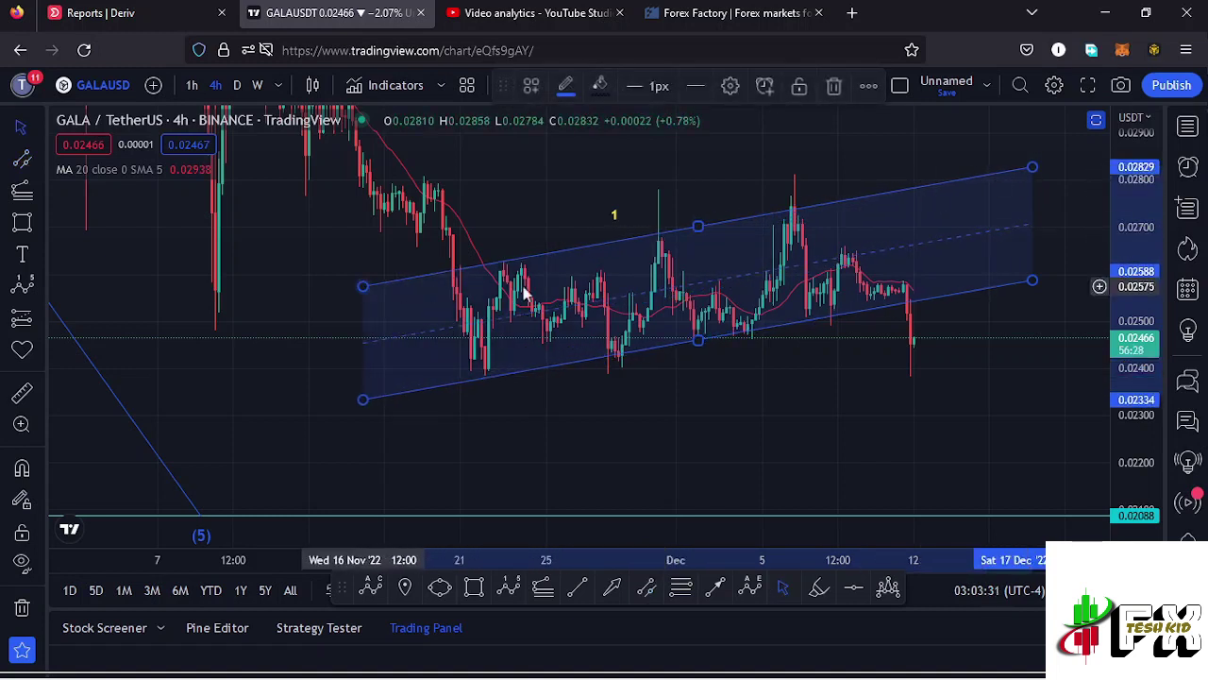
left_click_drag(1033, 170, 1037, 177)
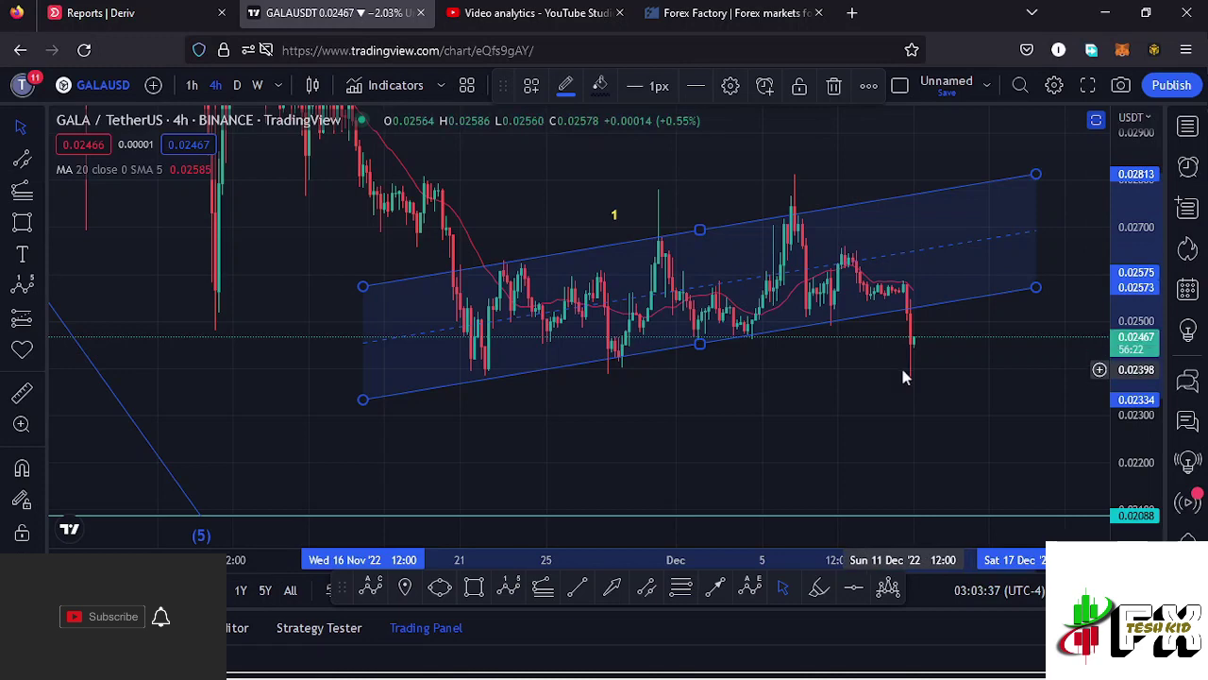
scroll(901, 378, "up", 2)
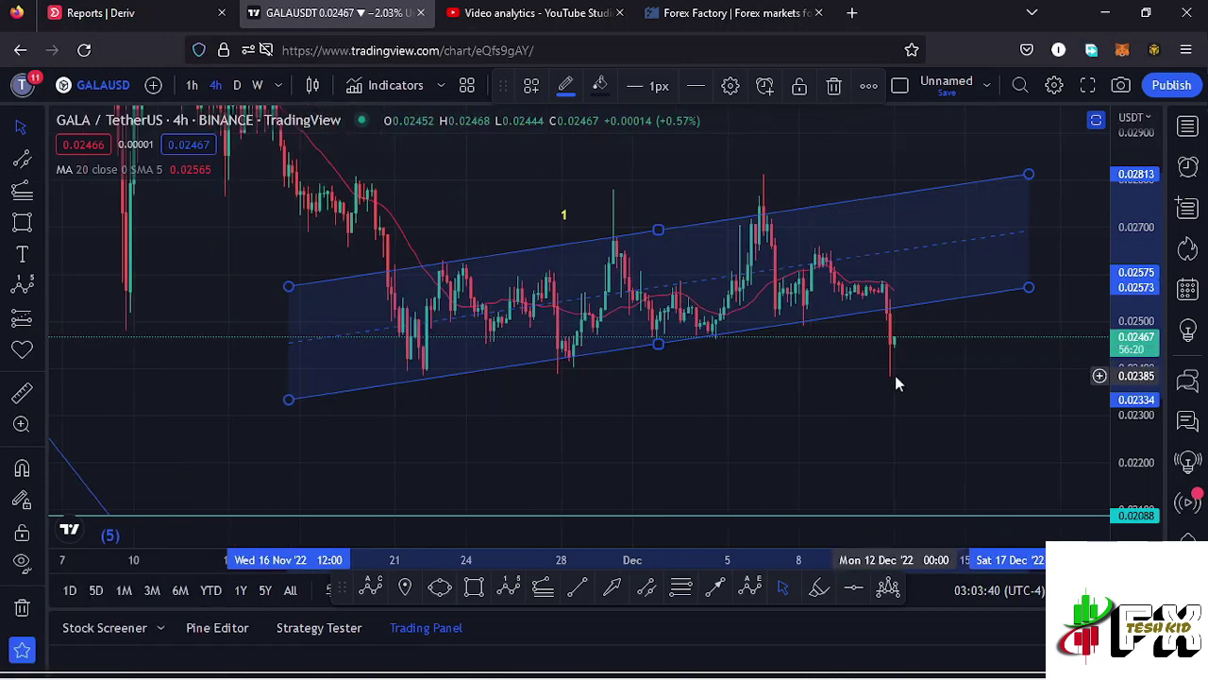
left_click_drag(716, 375, 728, 402)
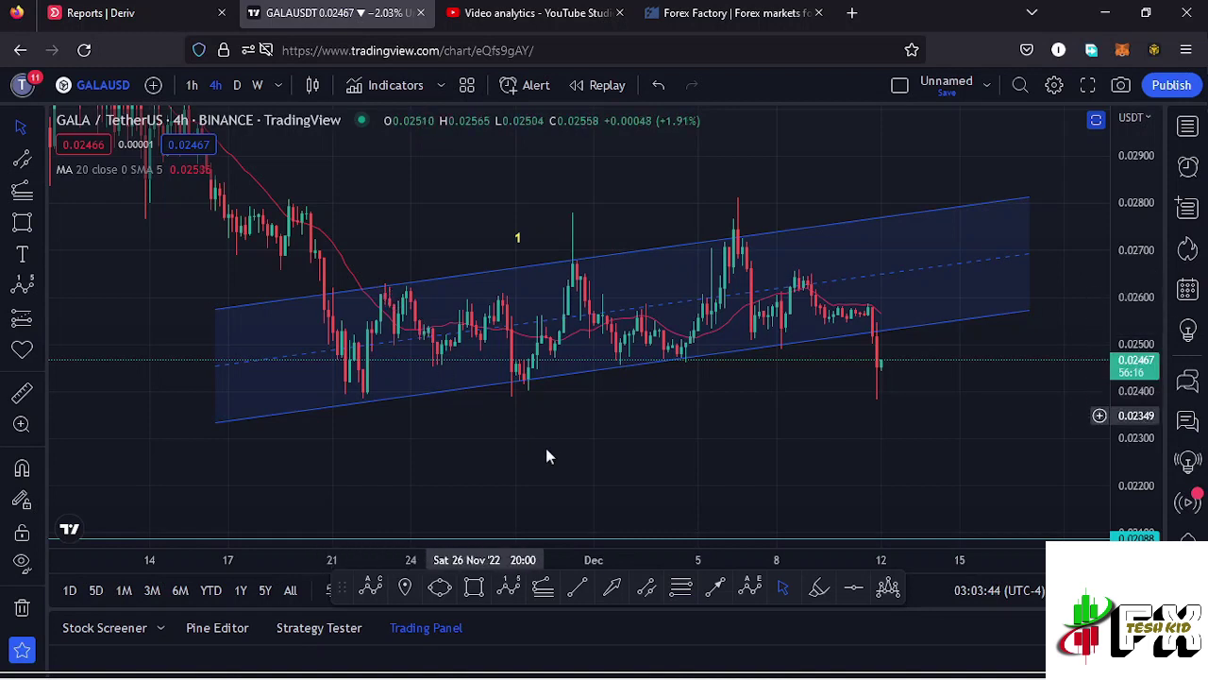
- Zigzag a triangle wave labelled 0 to E between the channel lines, ending near 0.0251 on 9 December
left_click(755, 587)
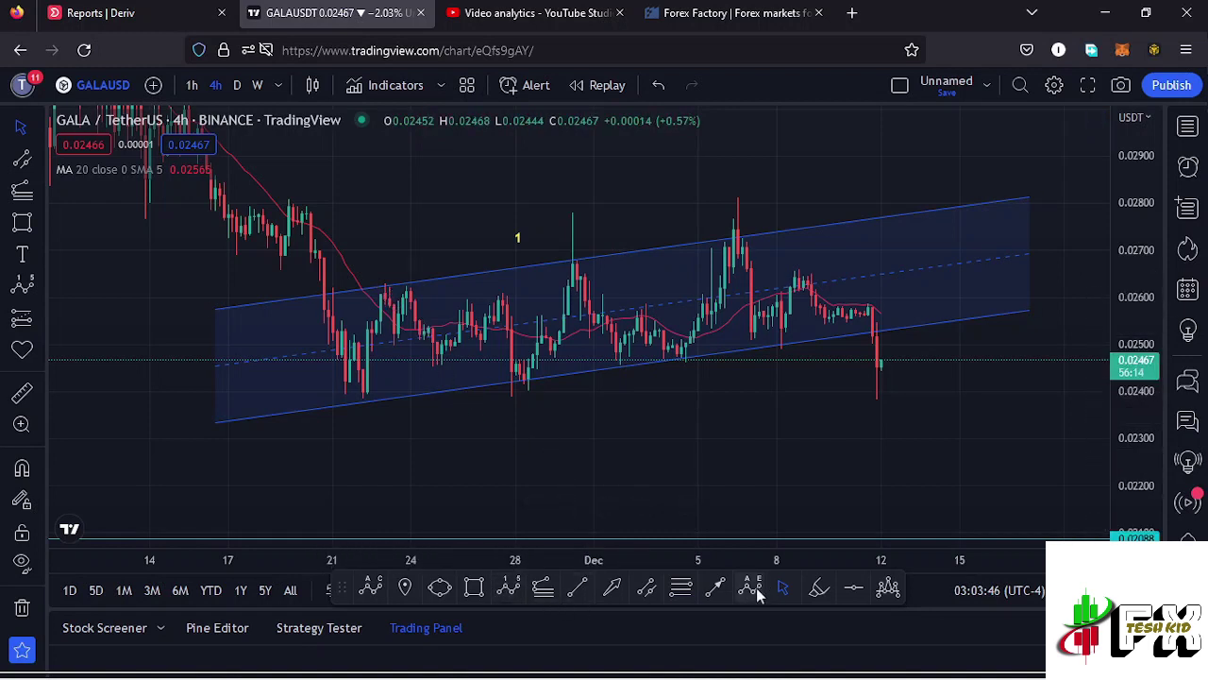
left_click(388, 285)
left_click(507, 383)
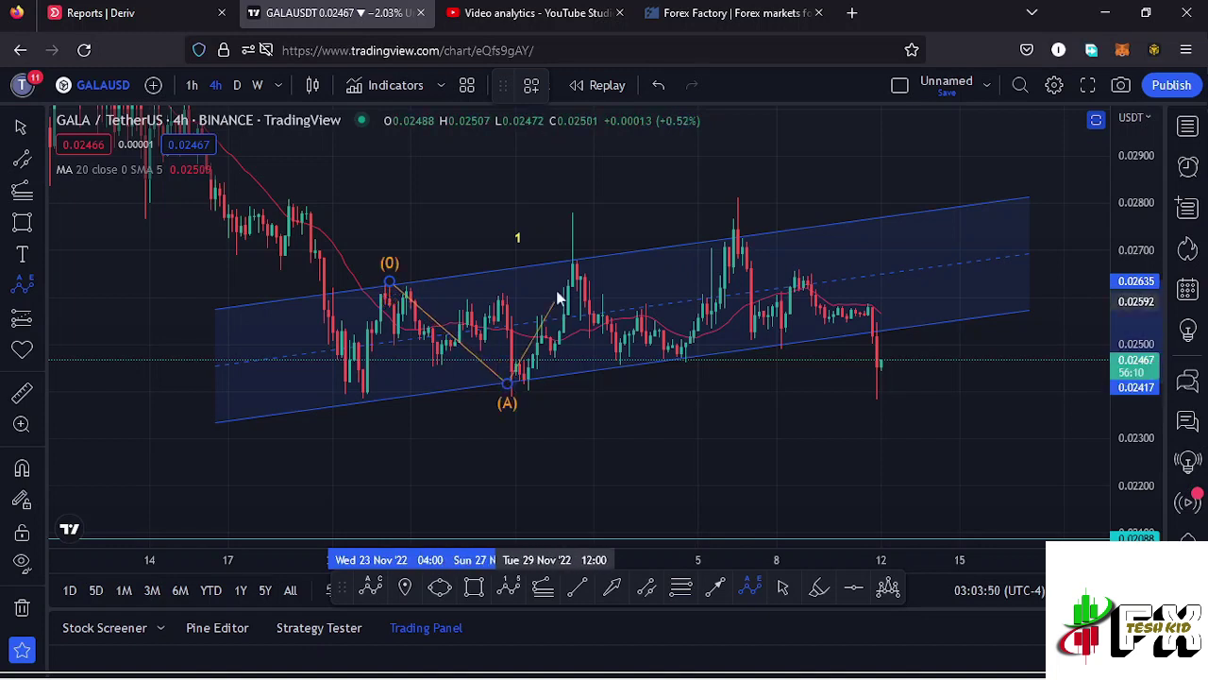
left_click(568, 258)
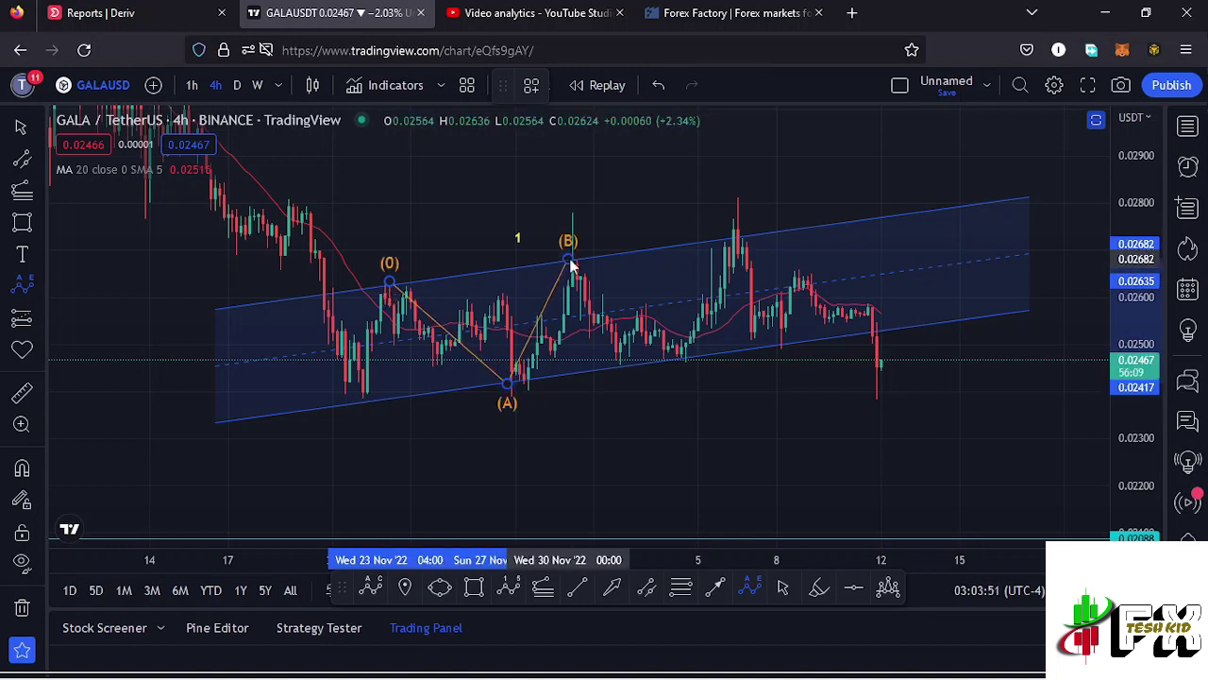
left_click(682, 360)
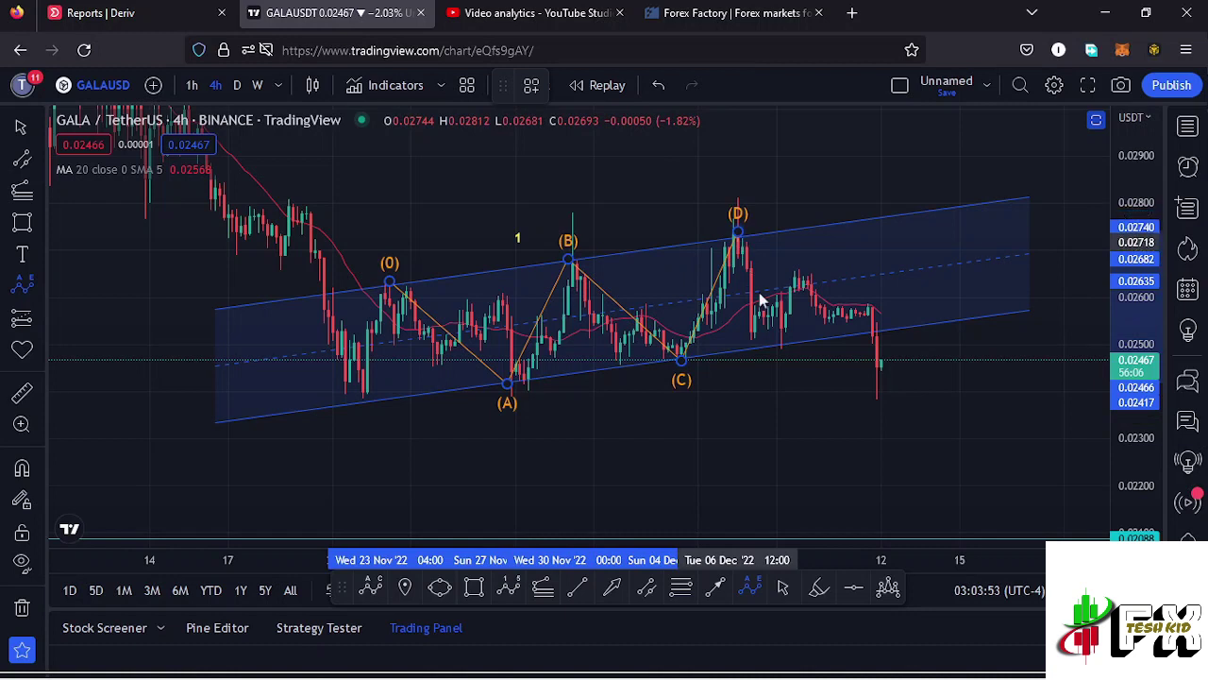
left_click(789, 341)
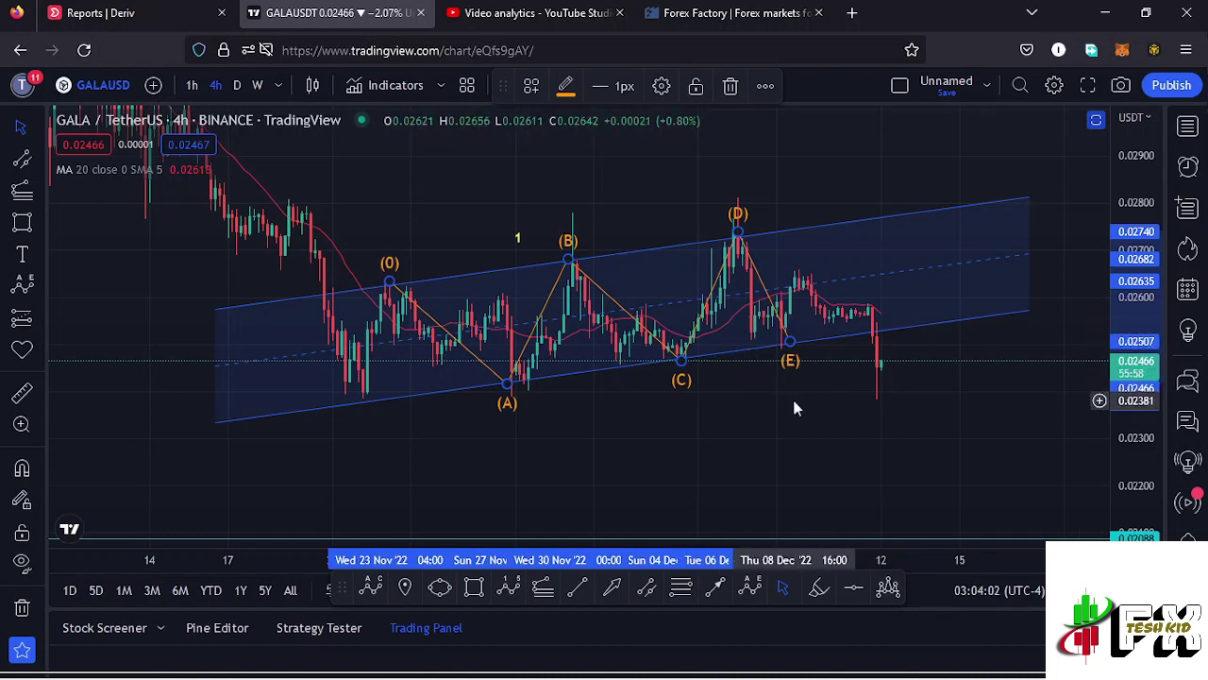
- Draw a line from point E rising above the channel top, with a short pullback leg
scroll(784, 387, "up", 1)
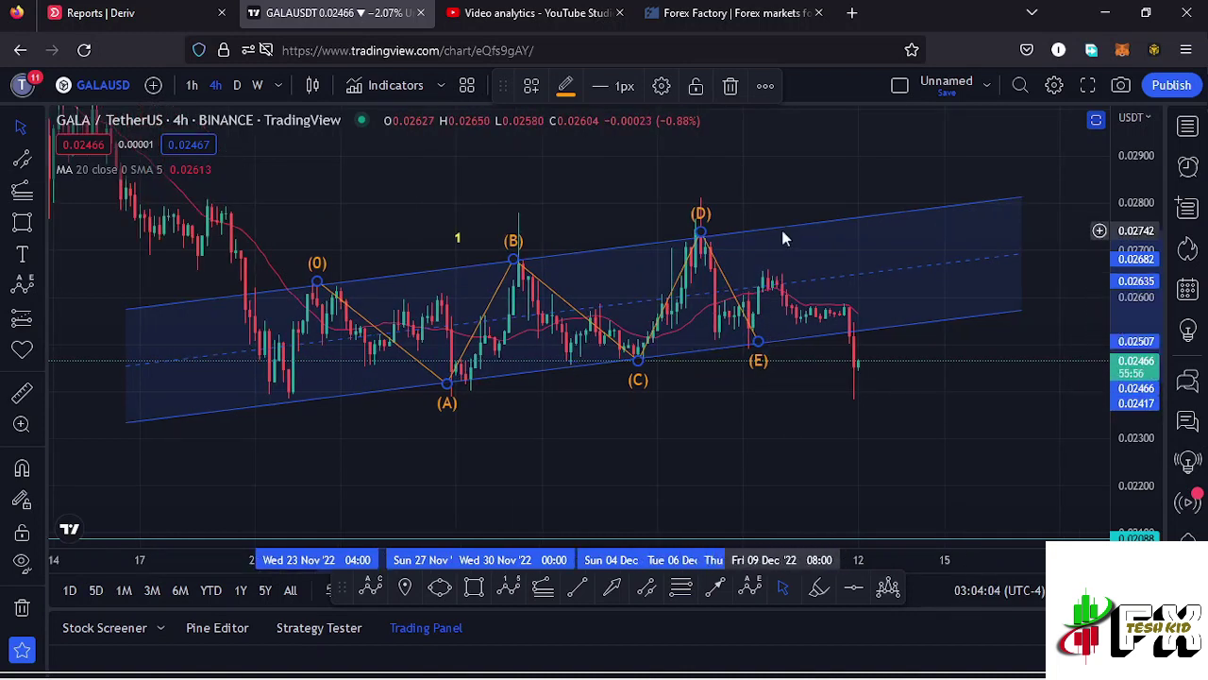
left_click(715, 587)
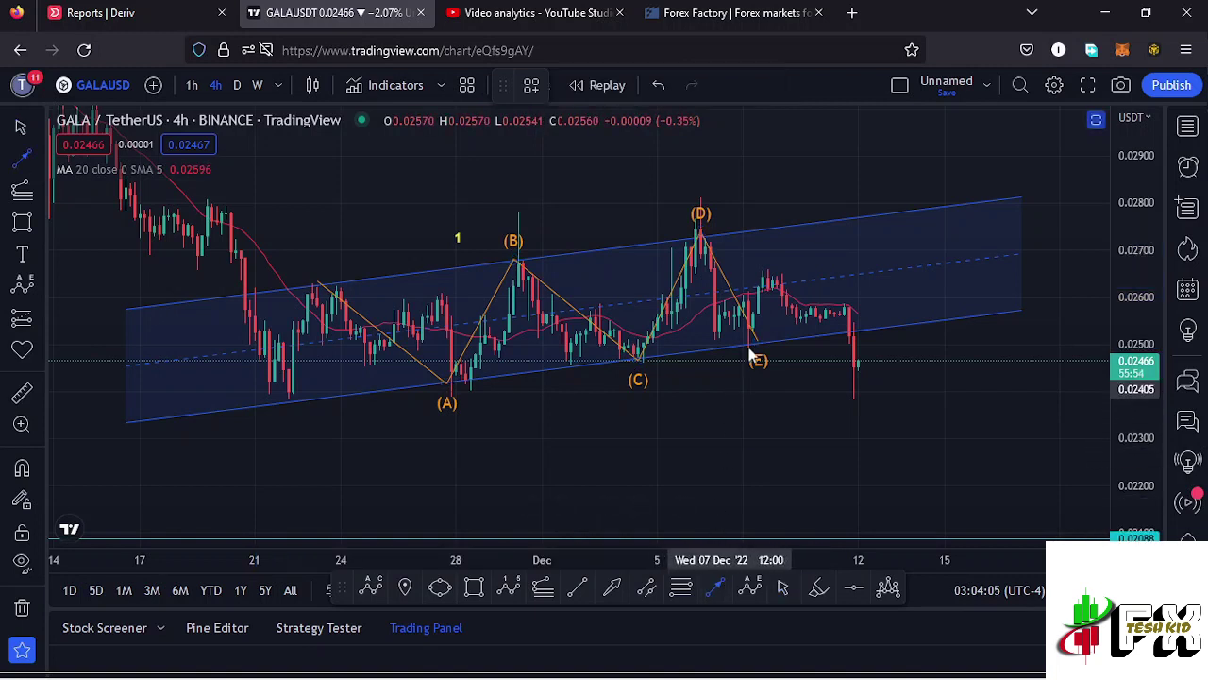
left_click(757, 340)
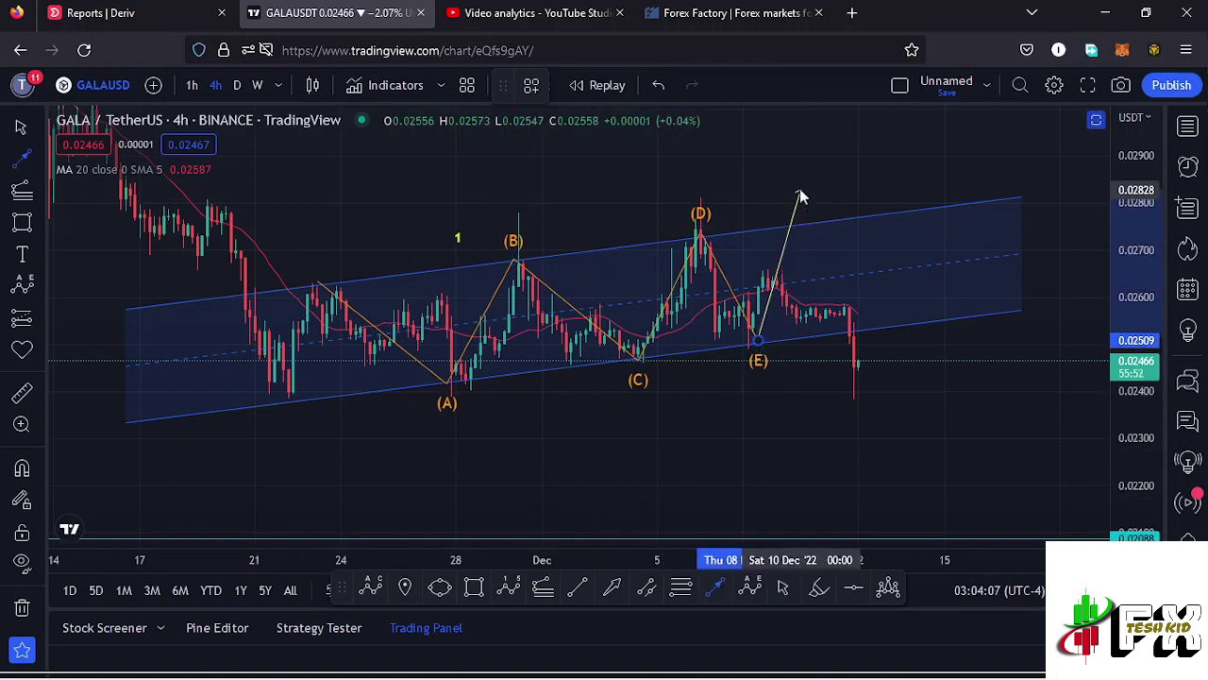
left_click(799, 189)
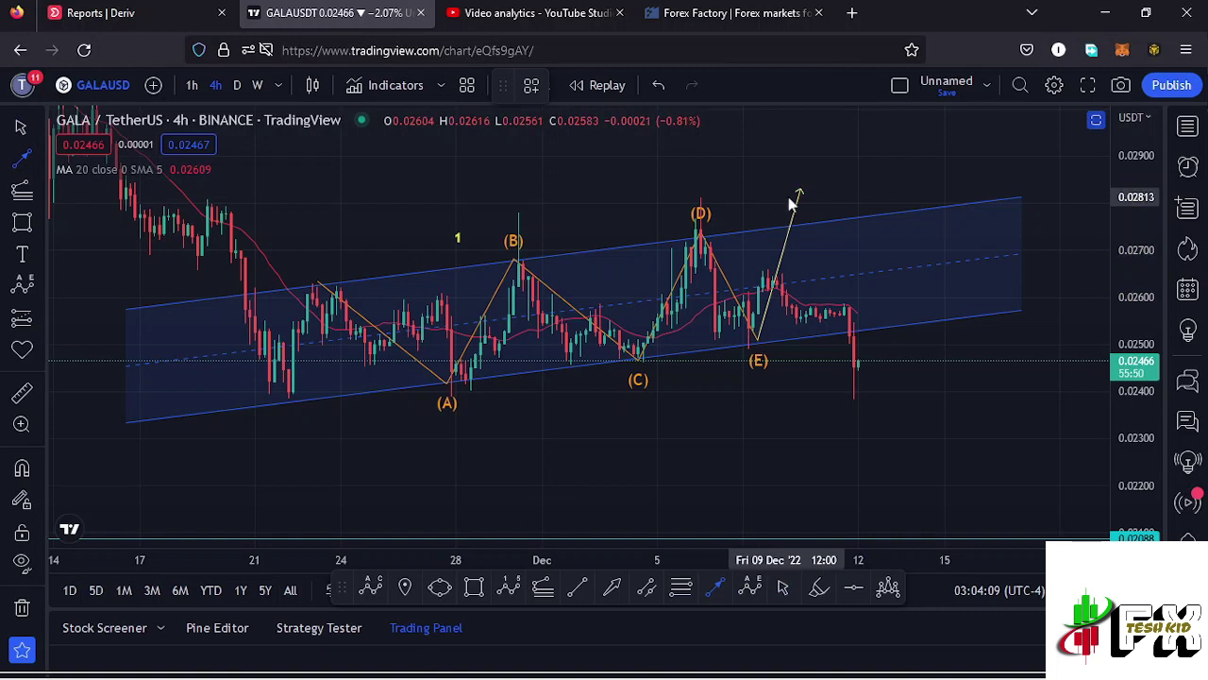
left_click(819, 217)
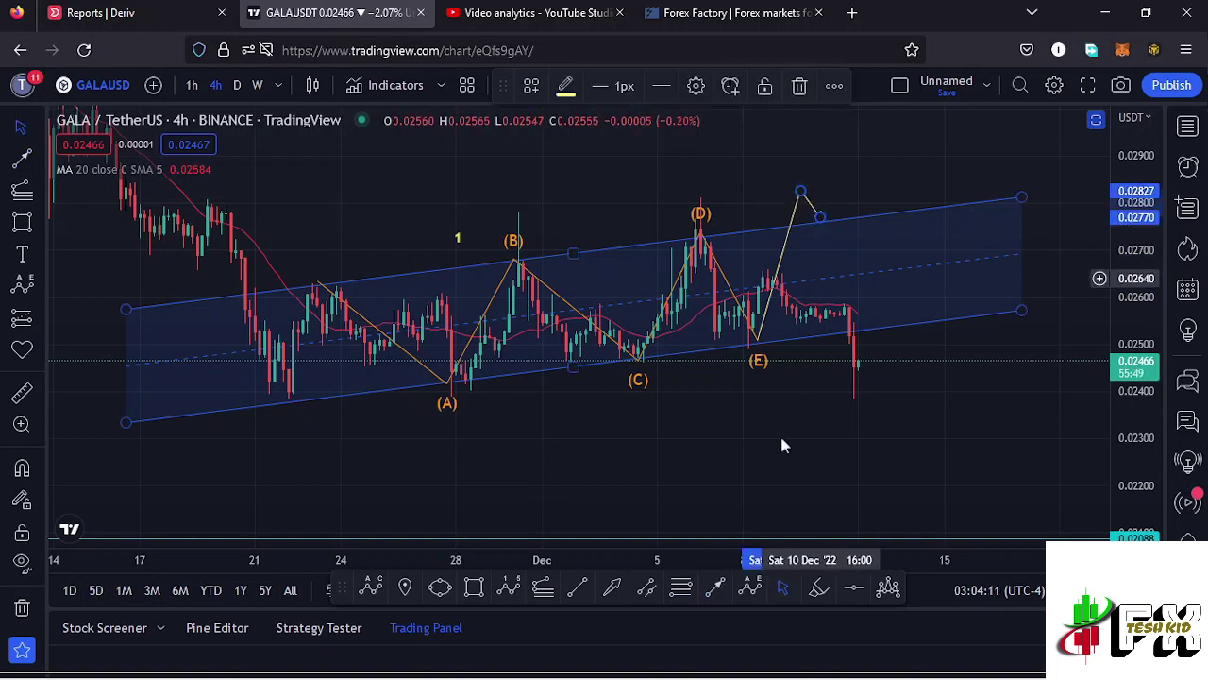
- Add an arrow from the pullback point heading further up, then delete the wave pattern
left_click(716, 586)
left_click(815, 214)
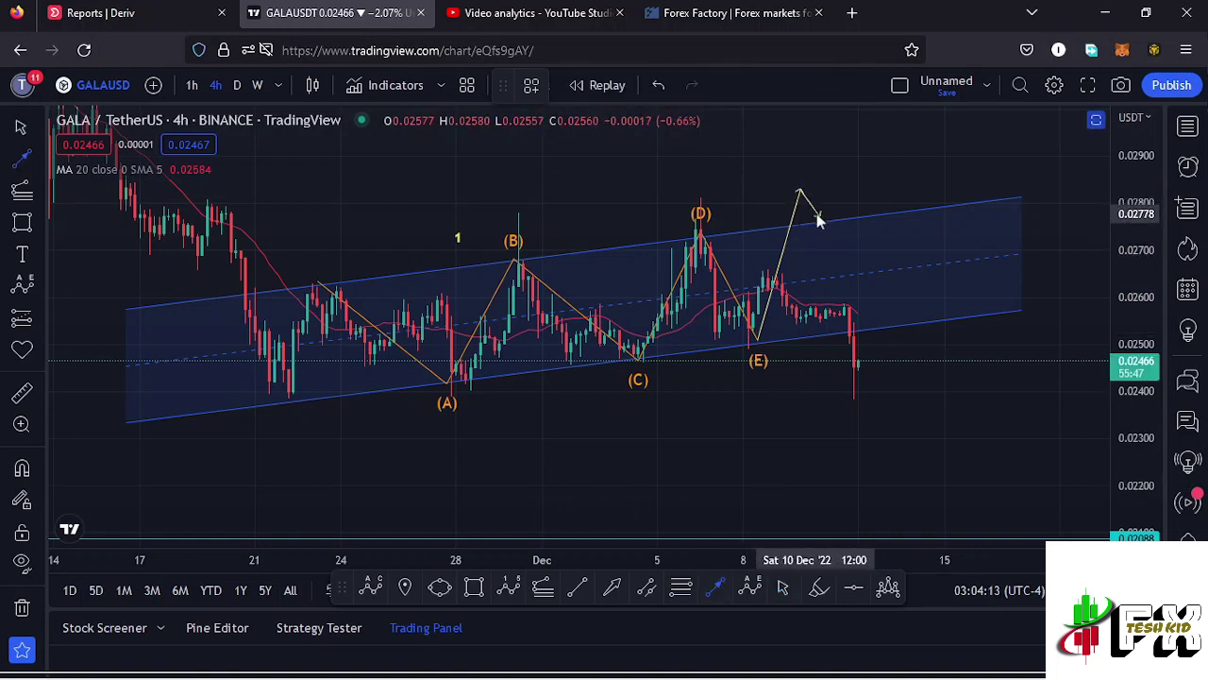
left_click(893, 132)
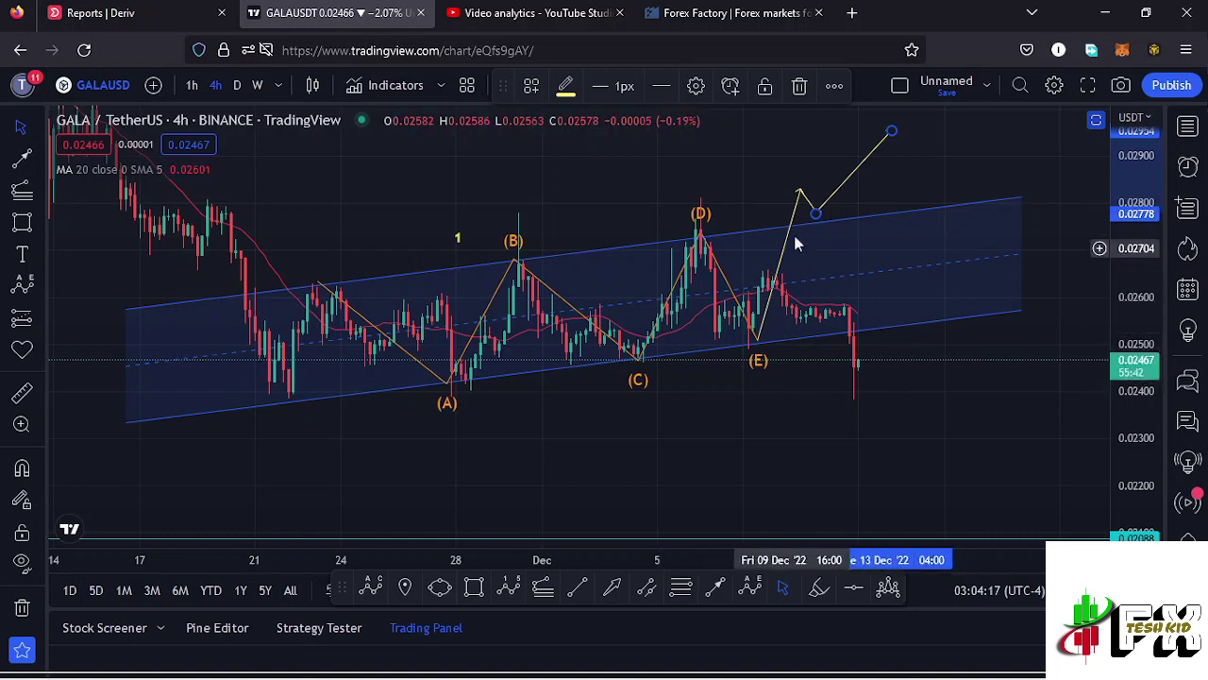
left_click(701, 234)
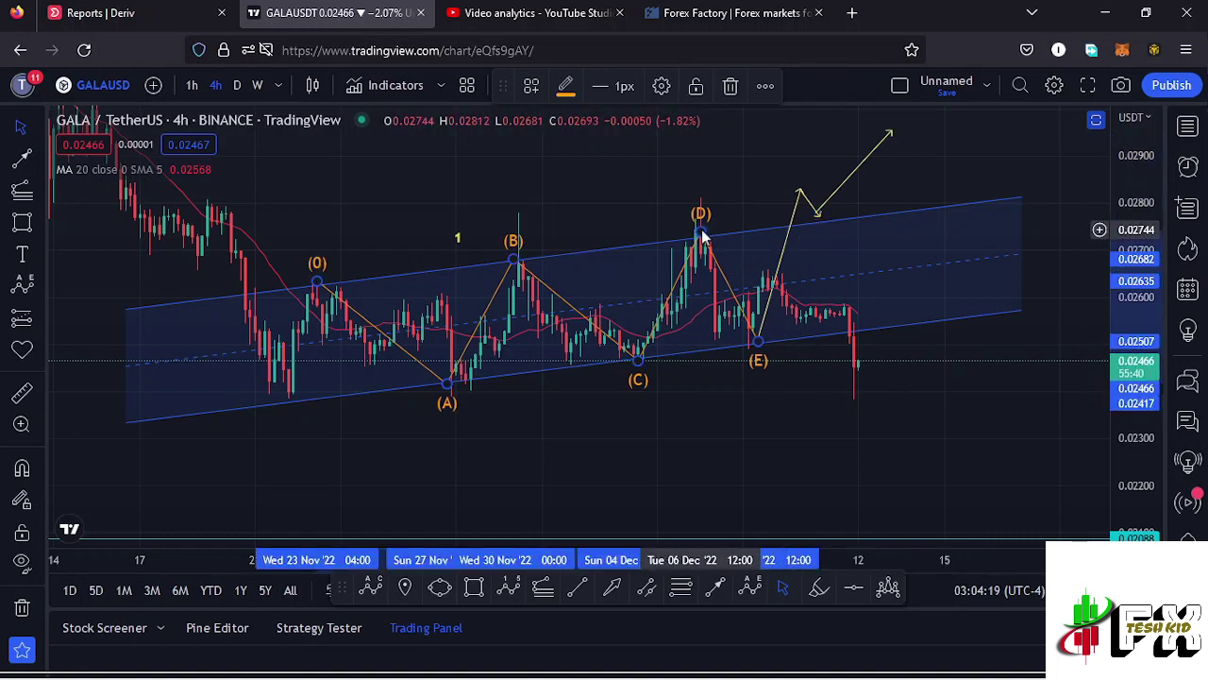
key("Delete")
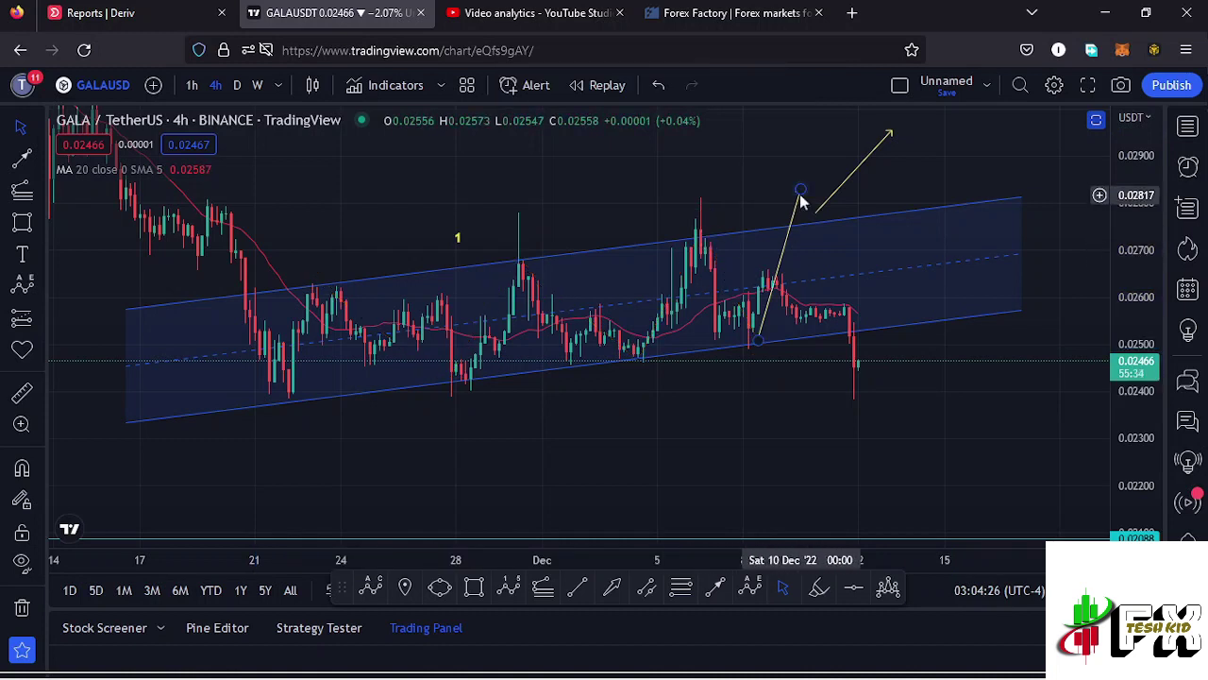
left_click(801, 193)
key("Delete")
left_click(818, 216)
key("Delete")
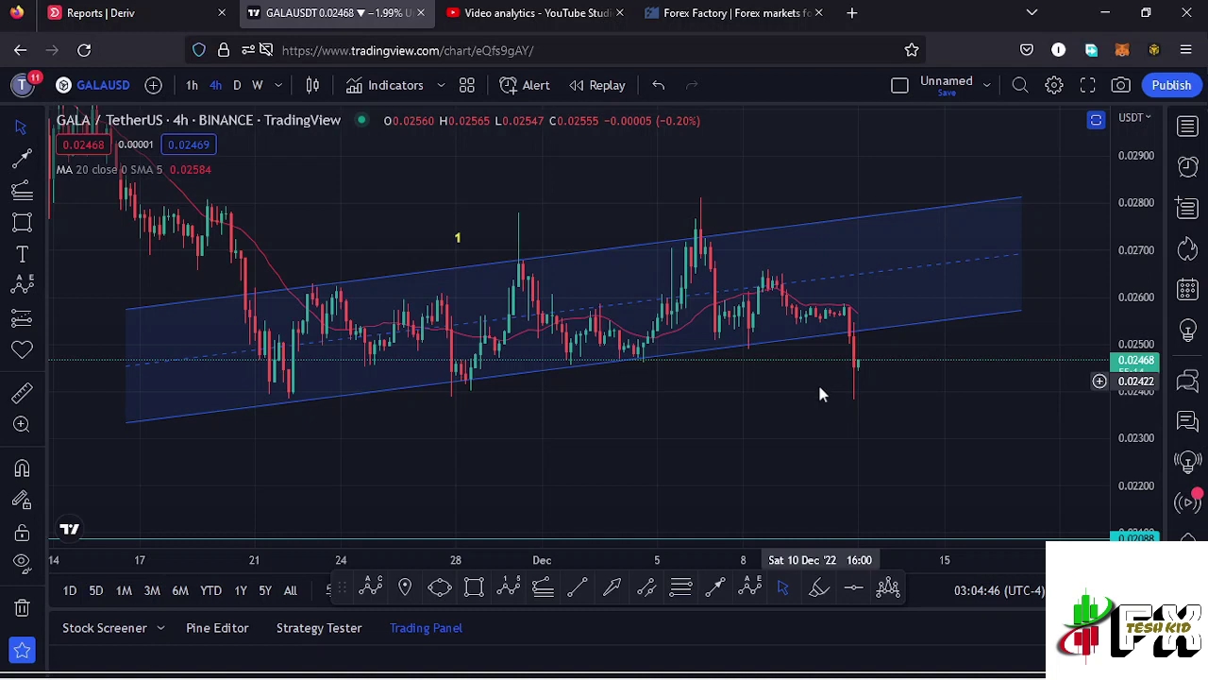
- Draw an arrow from the latest candle up to the channel's lower line
left_click(717, 590)
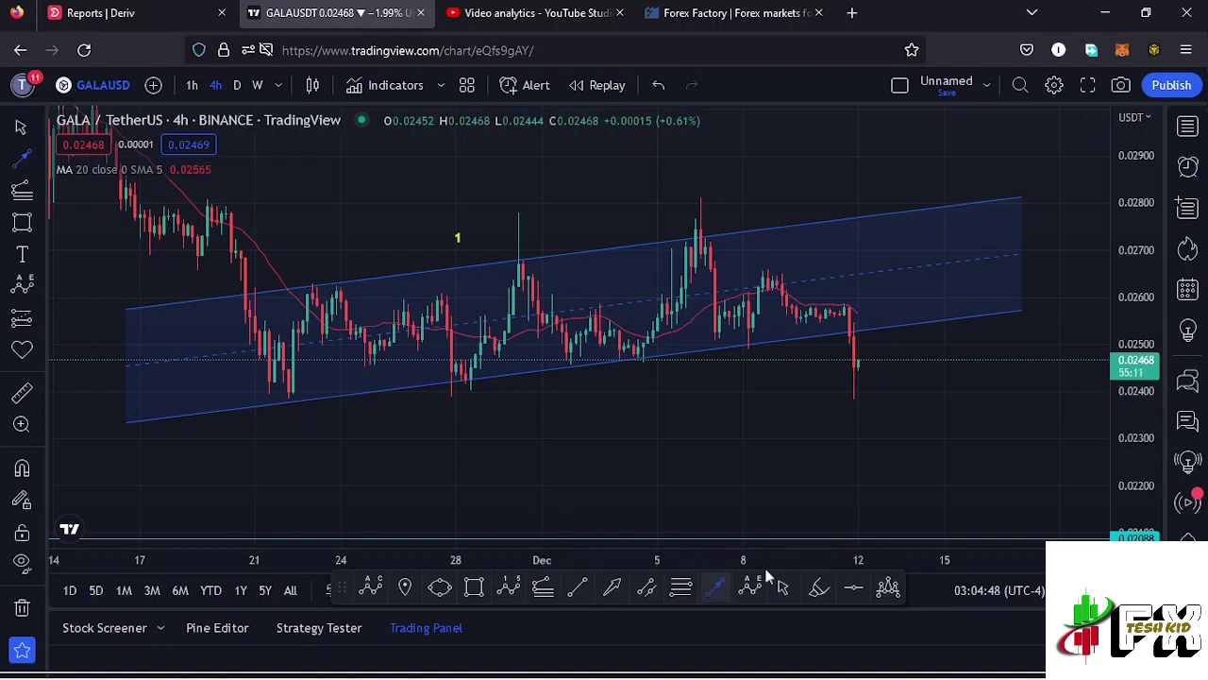
left_click(862, 361)
left_click(887, 326)
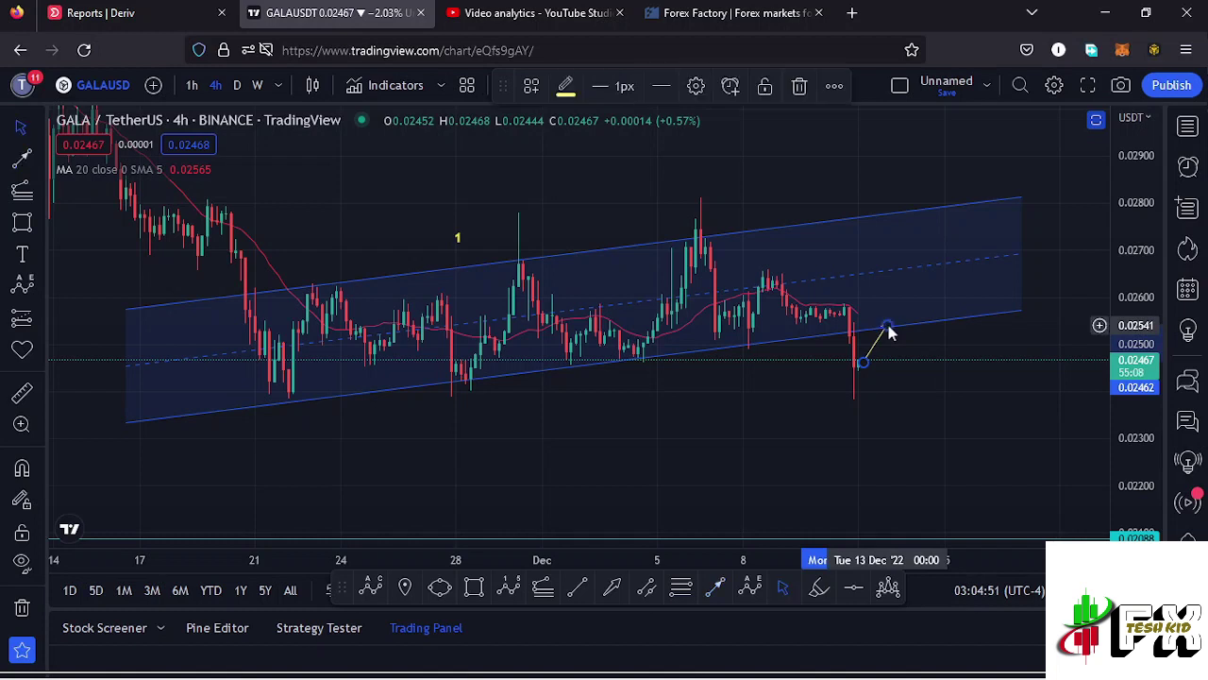
- Add a second arrow from that tip down to about 0.0223
left_click(715, 589)
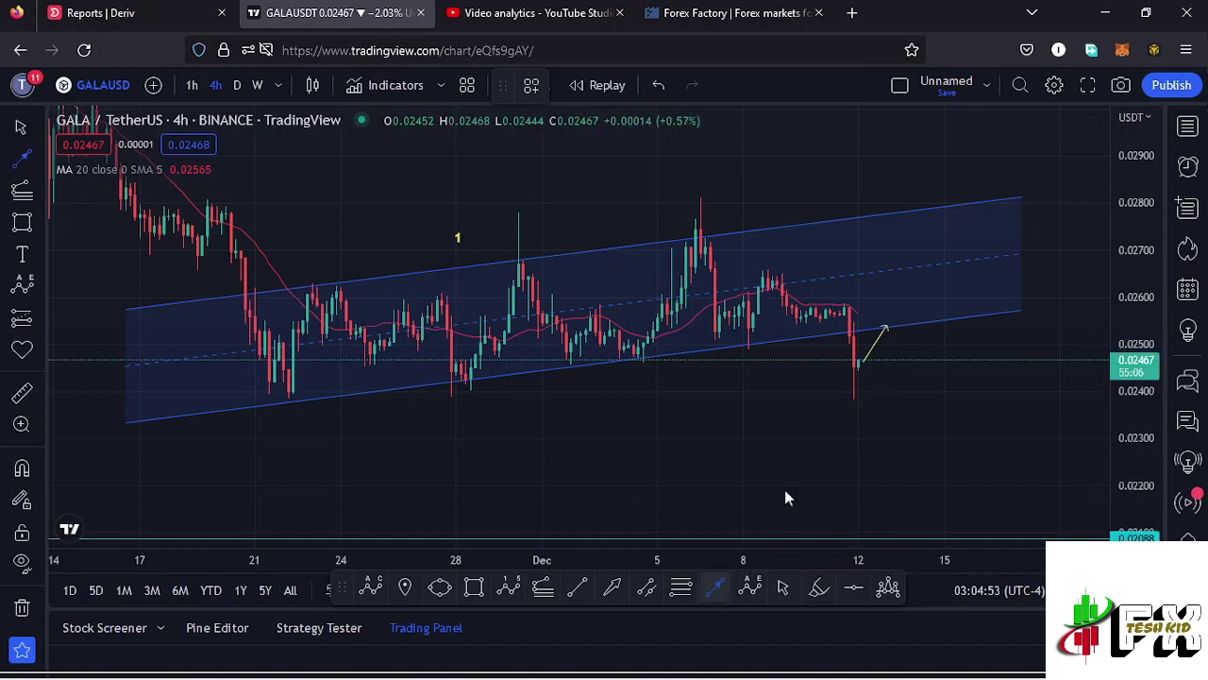
left_click(885, 330)
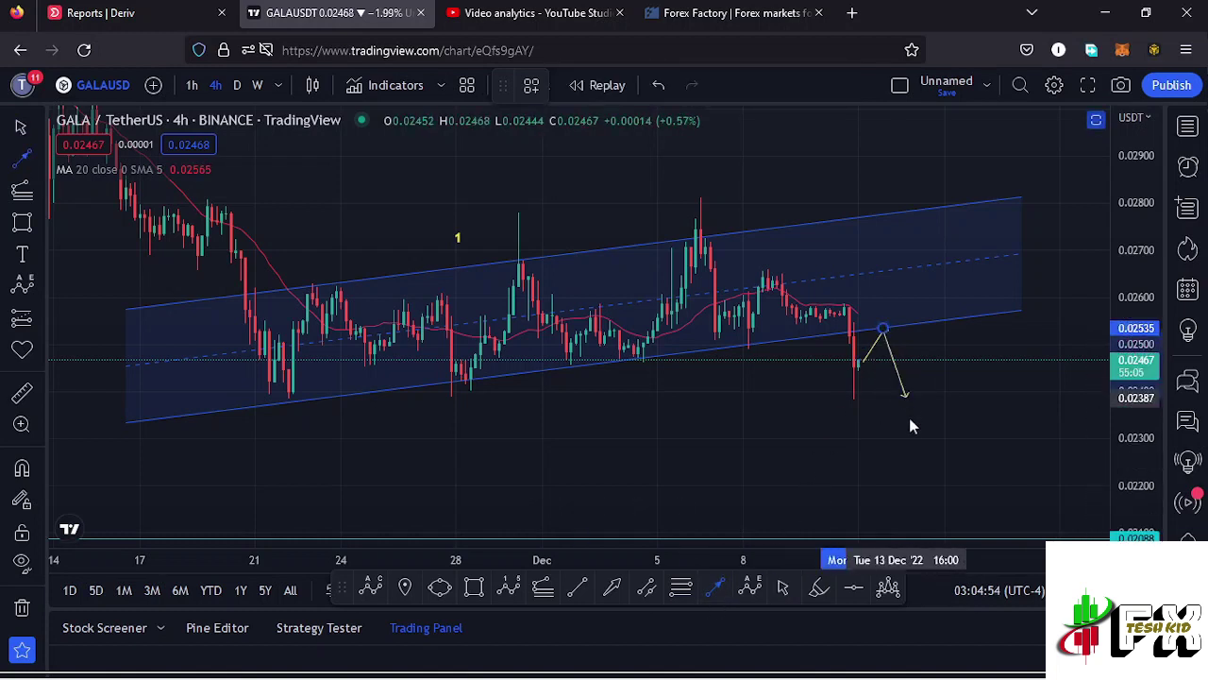
left_click(923, 472)
left_click_drag(708, 470, 714, 408)
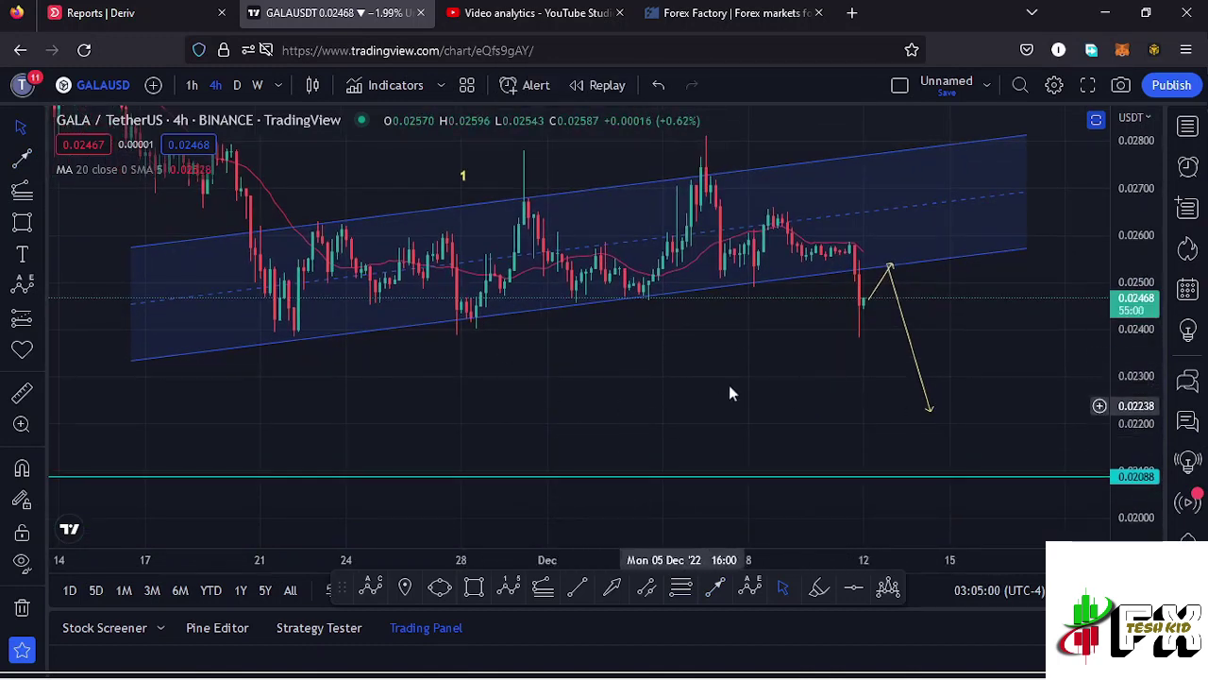
left_click_drag(782, 397, 779, 420)
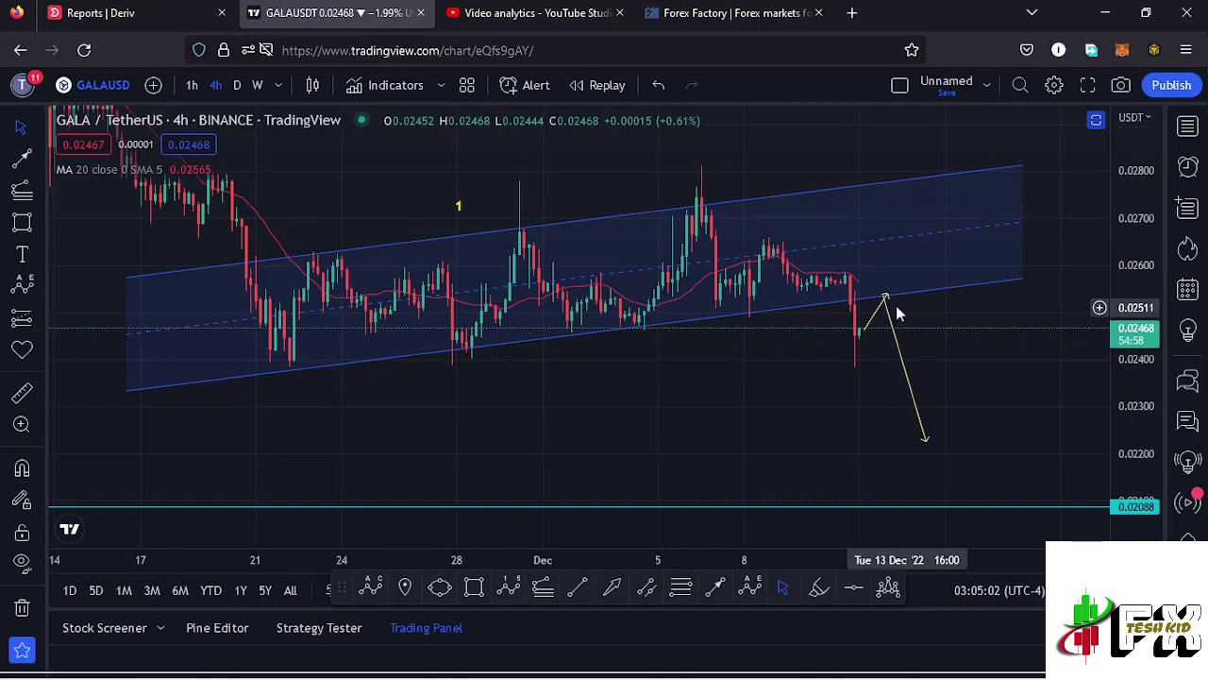
- Reshape the arrow to rise from the 0.02377 low to the channel top near 0.0278
left_click(927, 443)
mouse_move(928, 442)
left_mouse_down()
mouse_move(862, 347)
mouse_move(854, 370)
left_mouse_up()
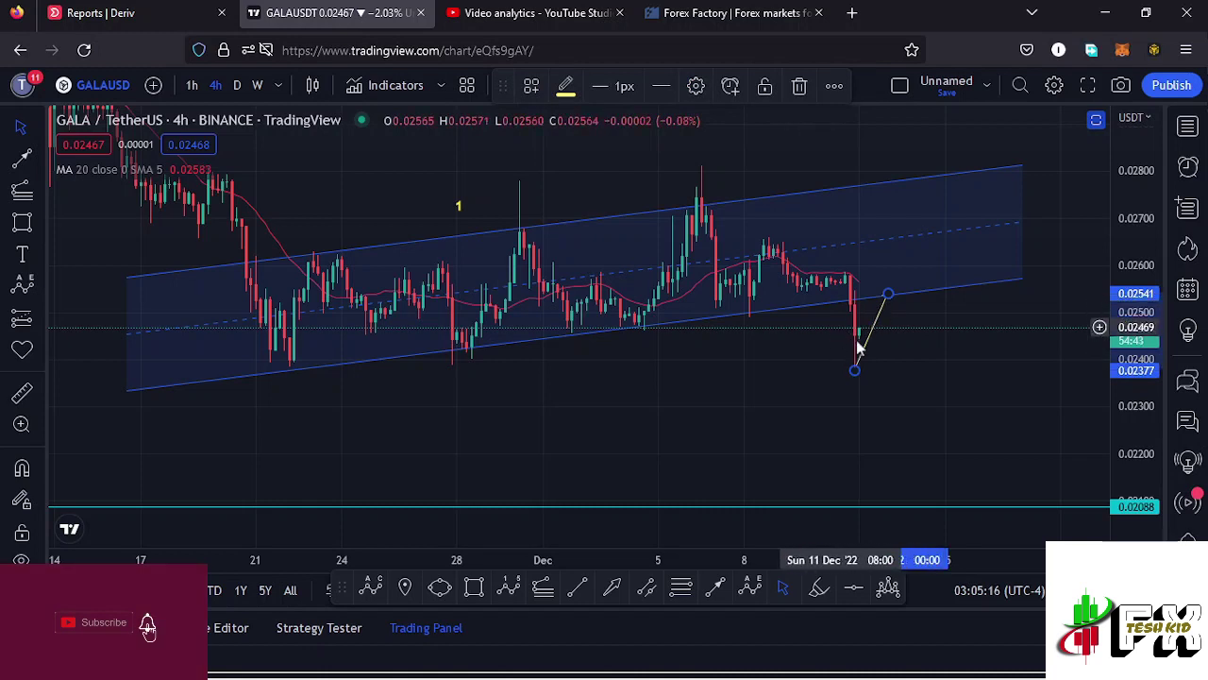
mouse_move(887, 297)
left_mouse_down()
mouse_move(896, 323)
mouse_move(895, 286)
left_mouse_up()
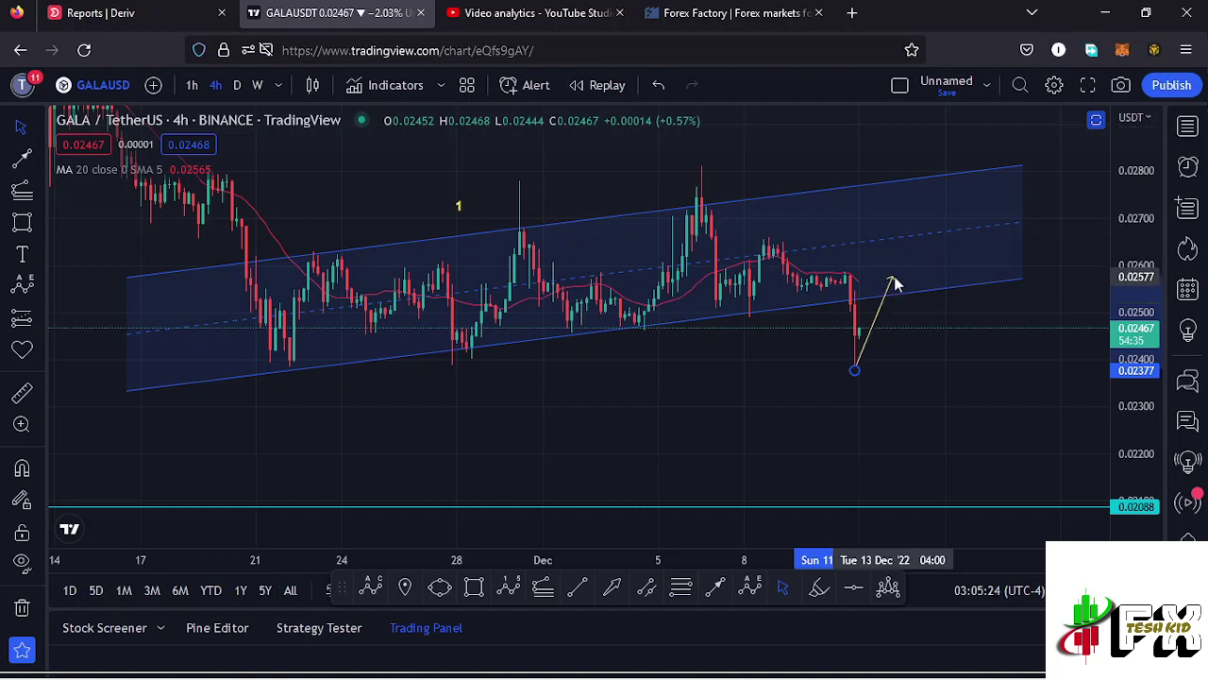
left_click_drag(895, 281, 900, 268)
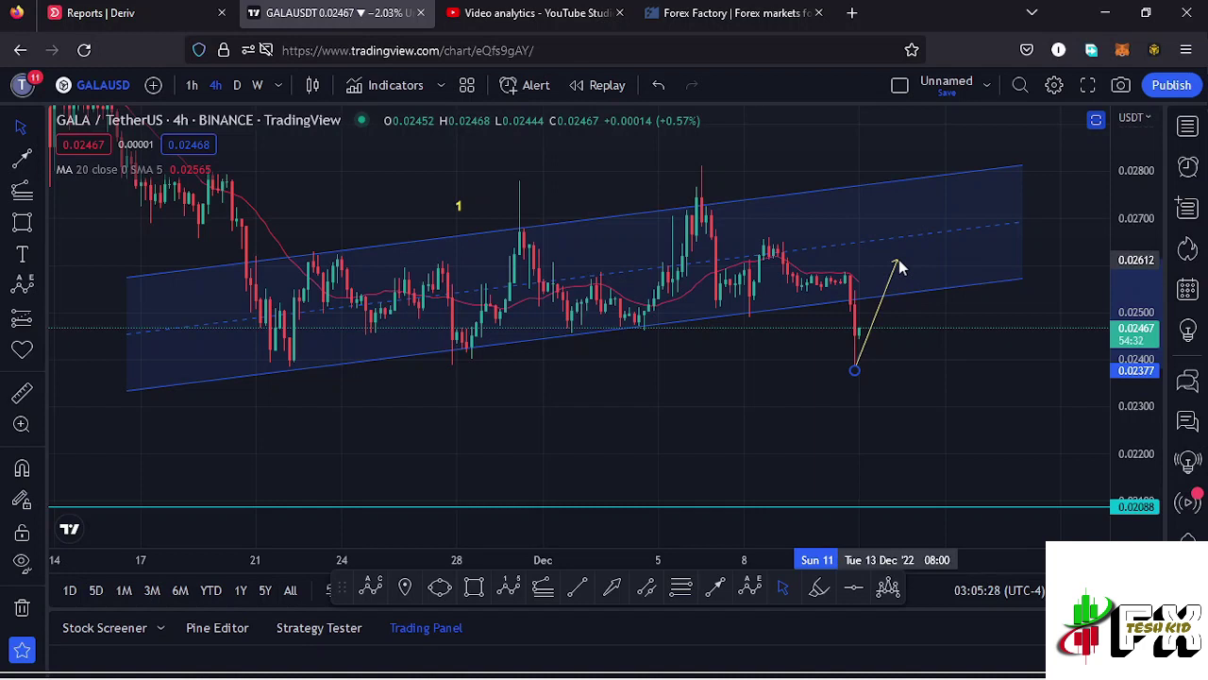
mouse_move(899, 268)
left_mouse_down()
mouse_move(920, 186)
mouse_move(885, 271)
left_mouse_up()
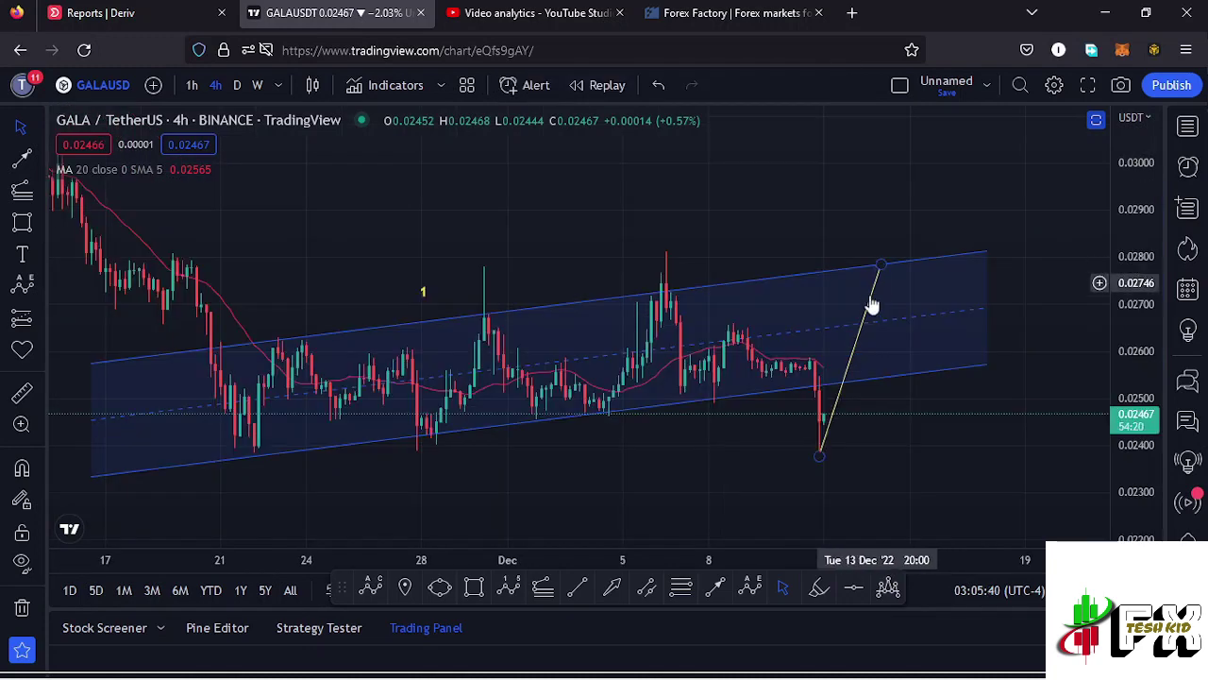
left_click(715, 587)
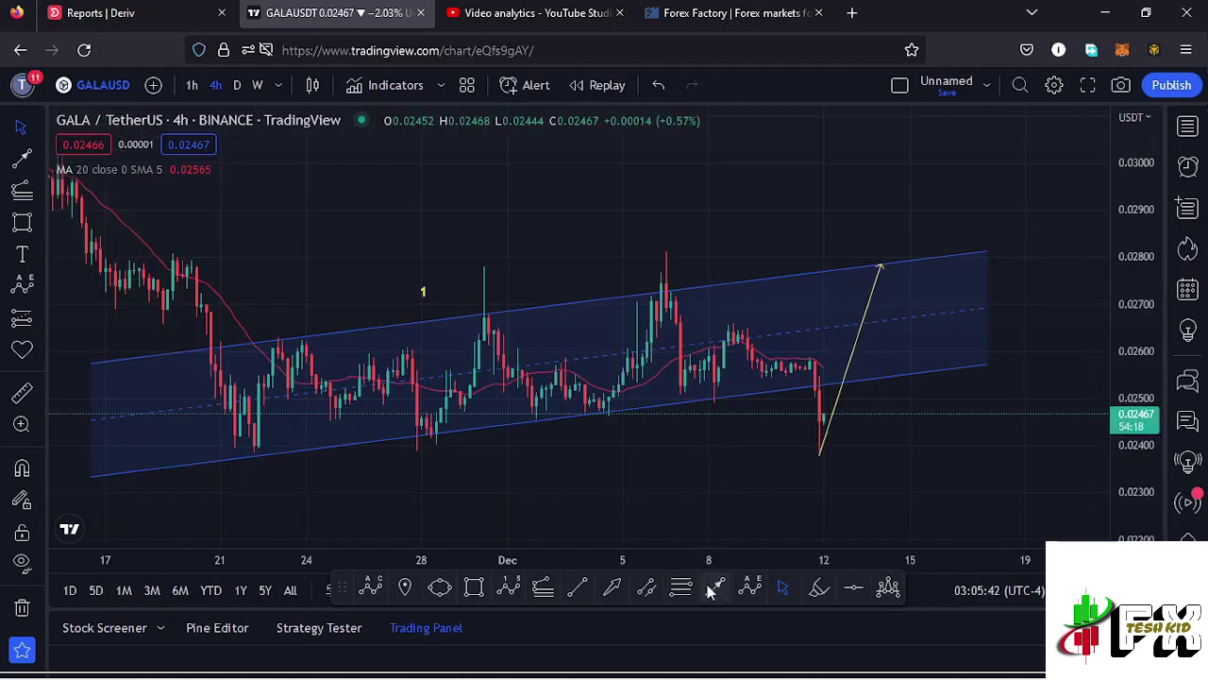
- Draw a short retest line onto the channel top and a breakout line up to about 0.03030
left_click(886, 232)
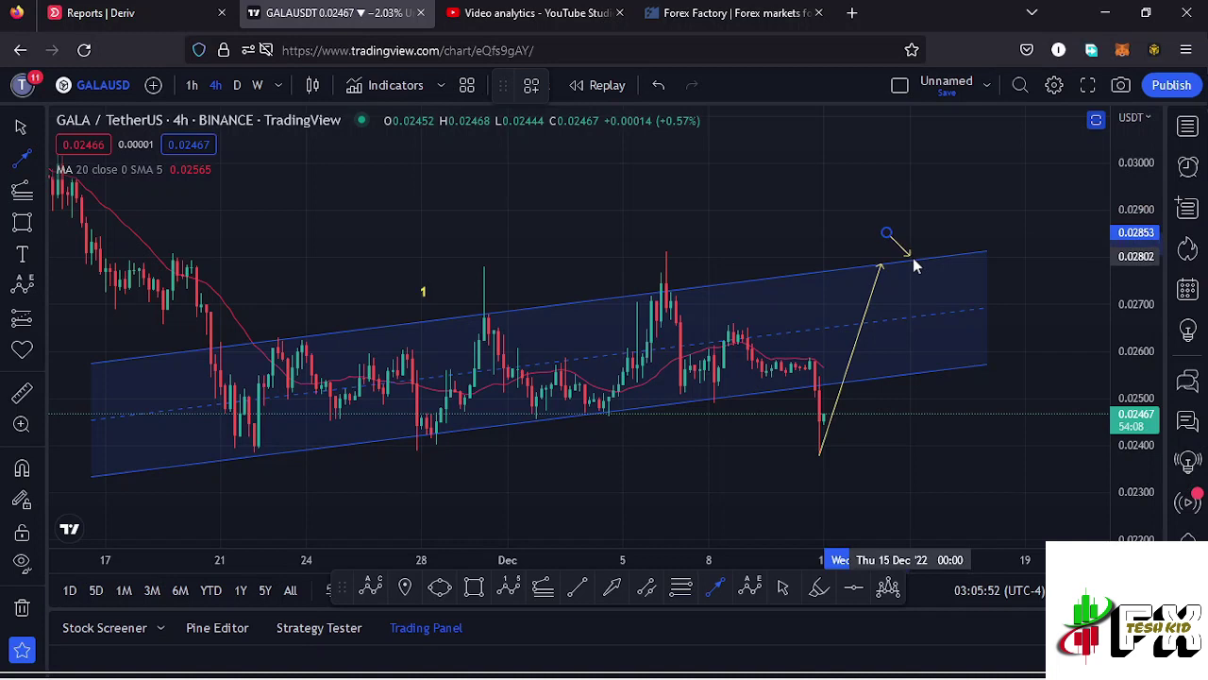
left_click(914, 259)
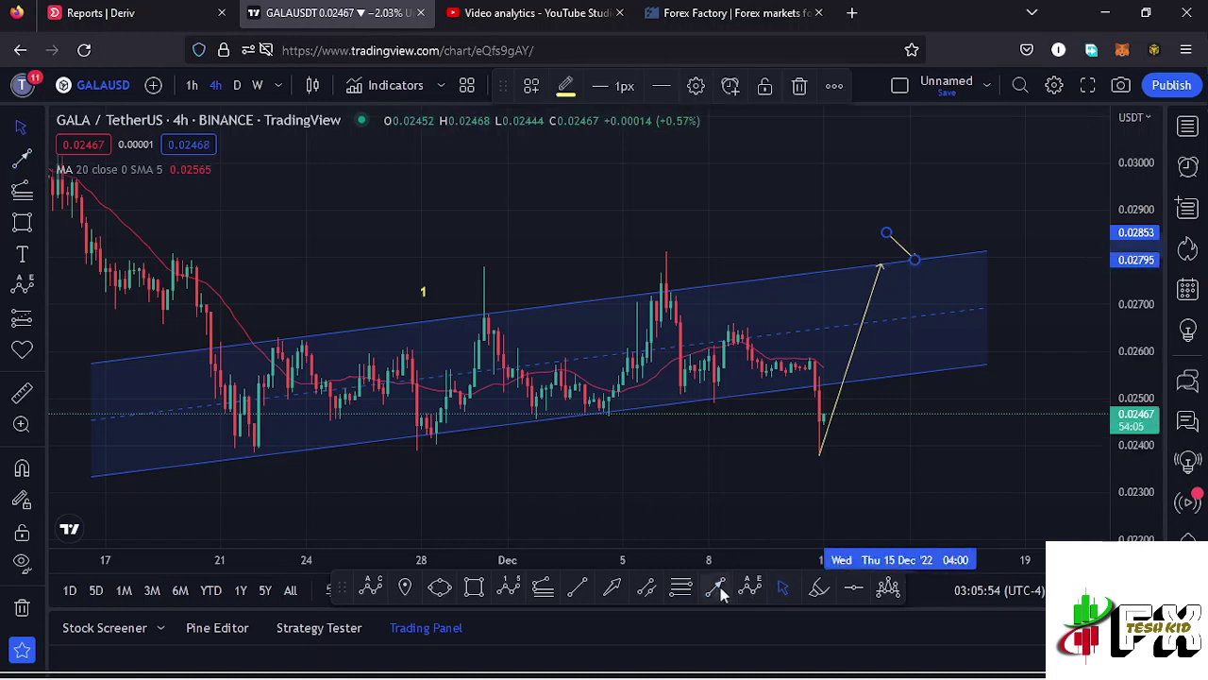
left_click(718, 590)
left_click(914, 258)
left_click(972, 151)
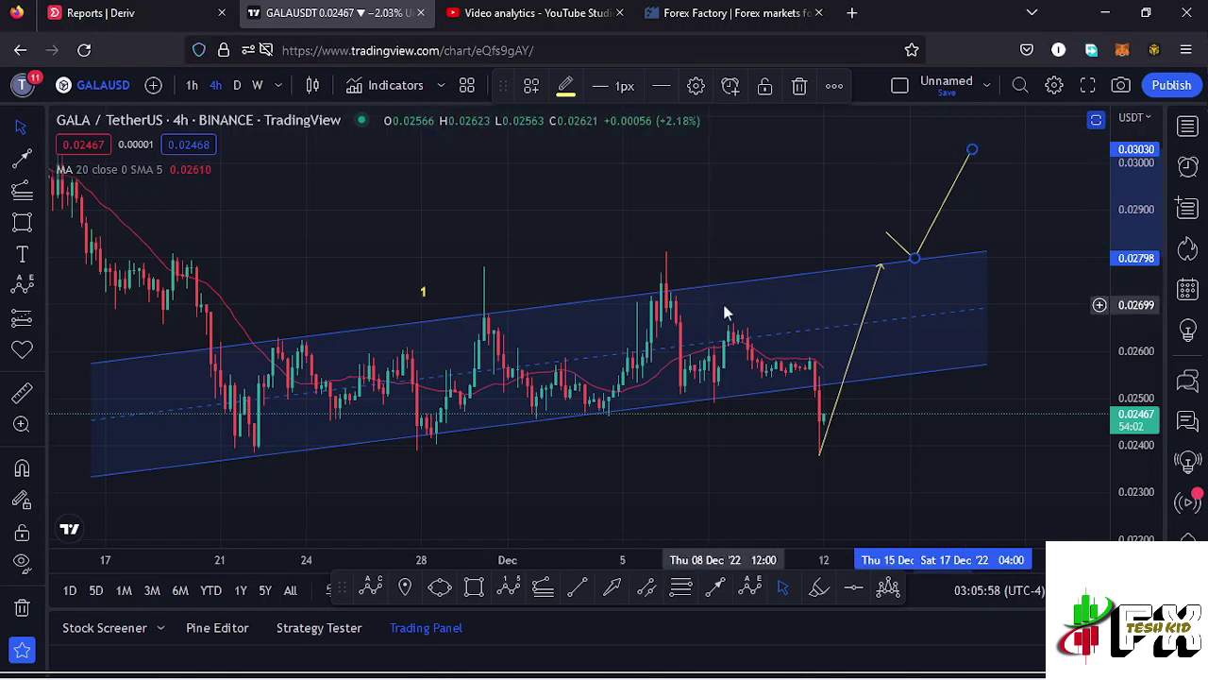
- Zoom out and compress the price scale to show earlier price history
scroll(722, 300, "down", 2)
left_click_drag(1153, 232, 1130, 323)
scroll(793, 373, "down", 3)
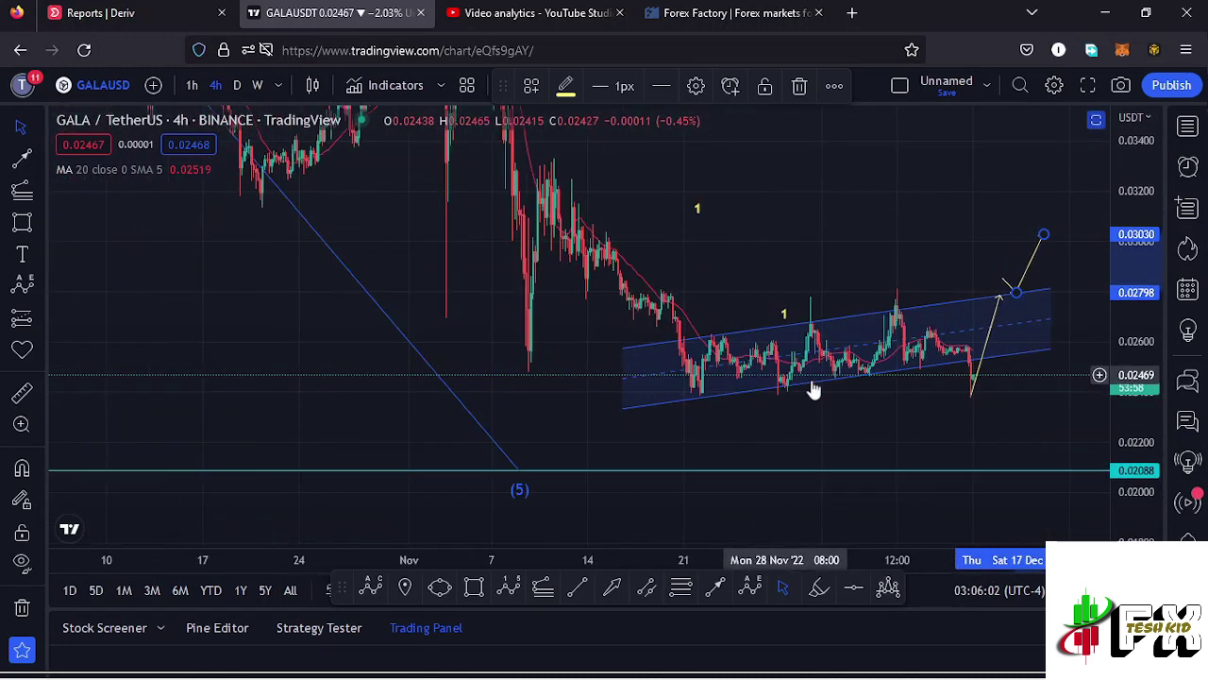
left_click_drag(906, 399, 836, 404)
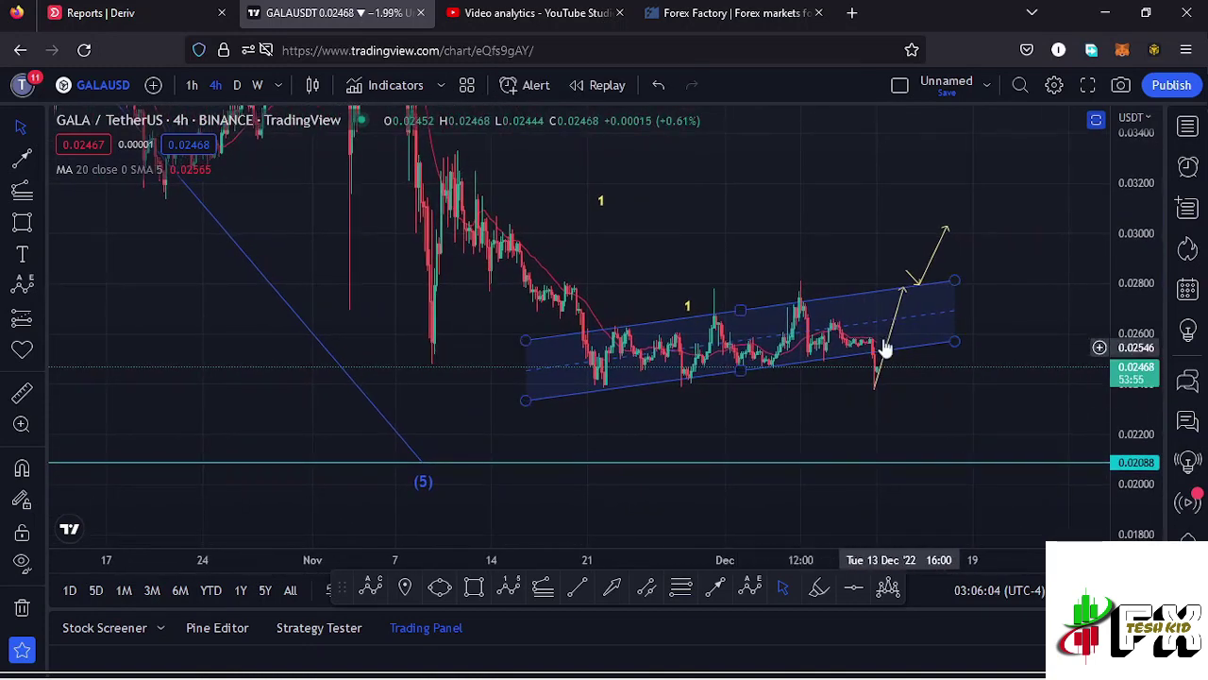
left_click(875, 389)
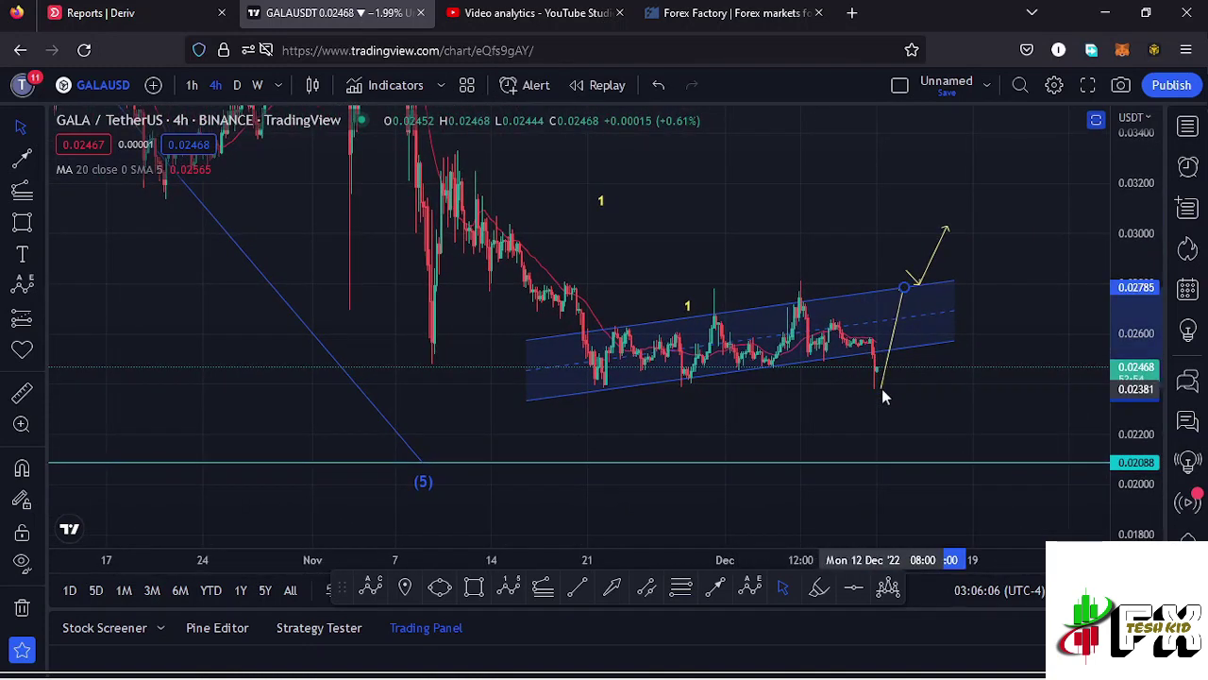
- Check the Dec 14 CPI and FOMC events on Forex Factory, then return to the GALAUSDT chart
left_click(734, 18)
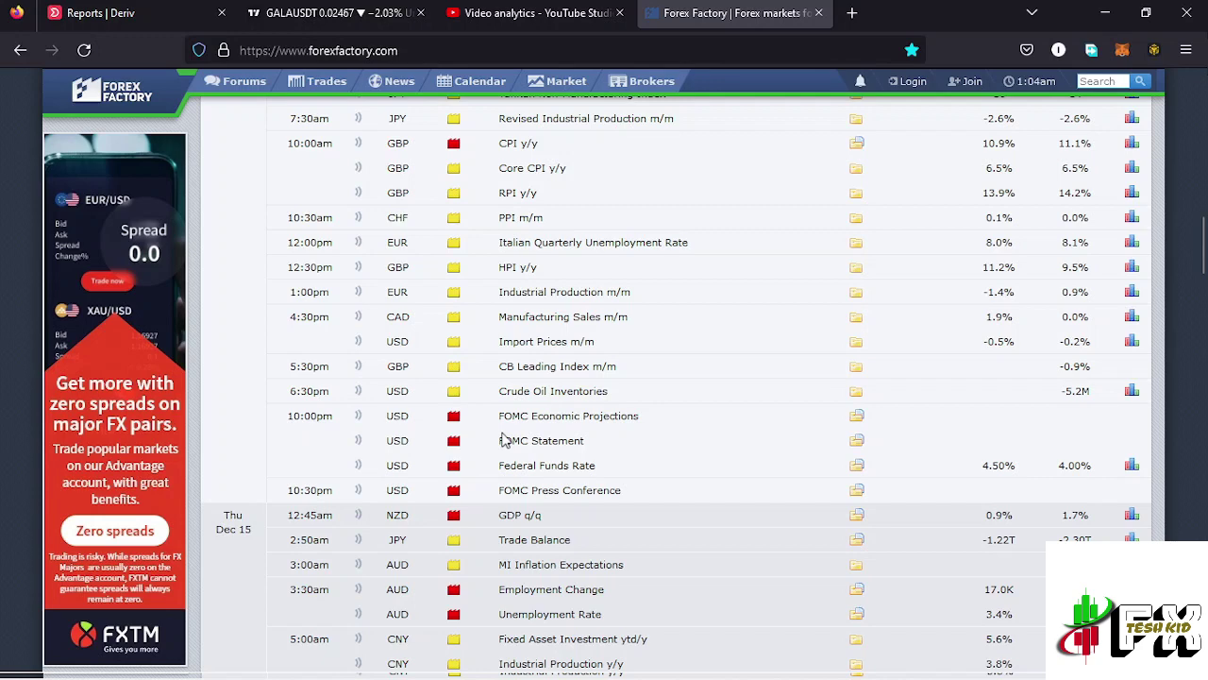
scroll(541, 447, "up", 2)
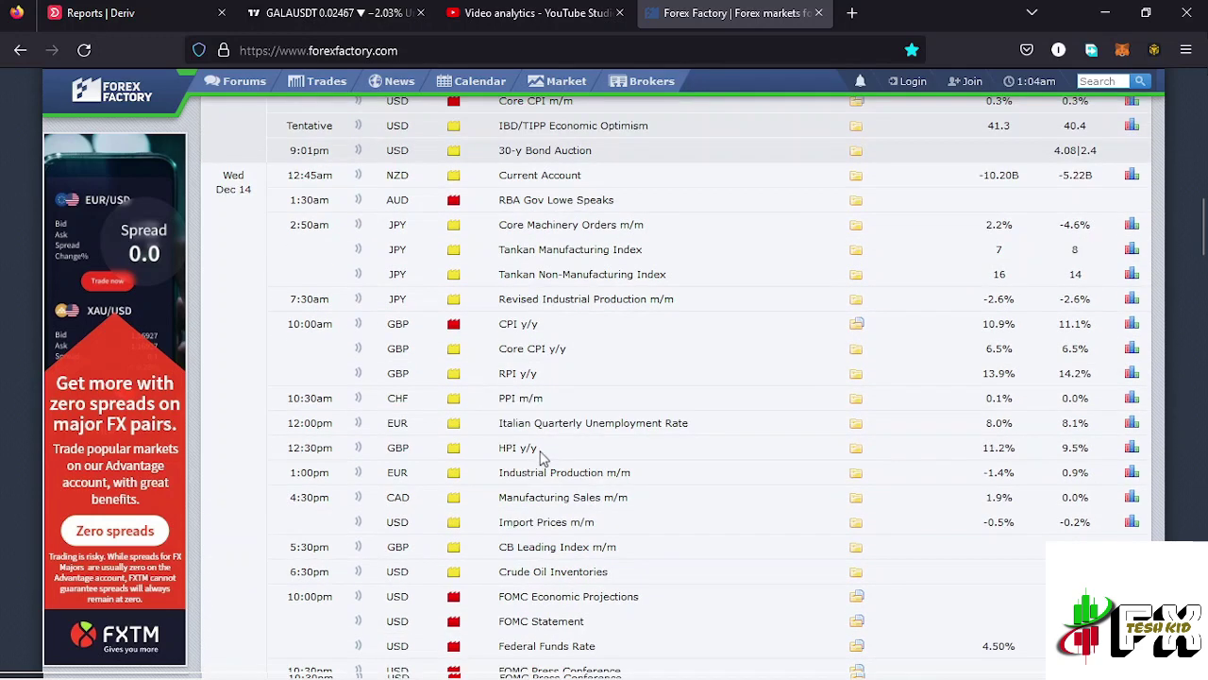
left_click(302, 17)
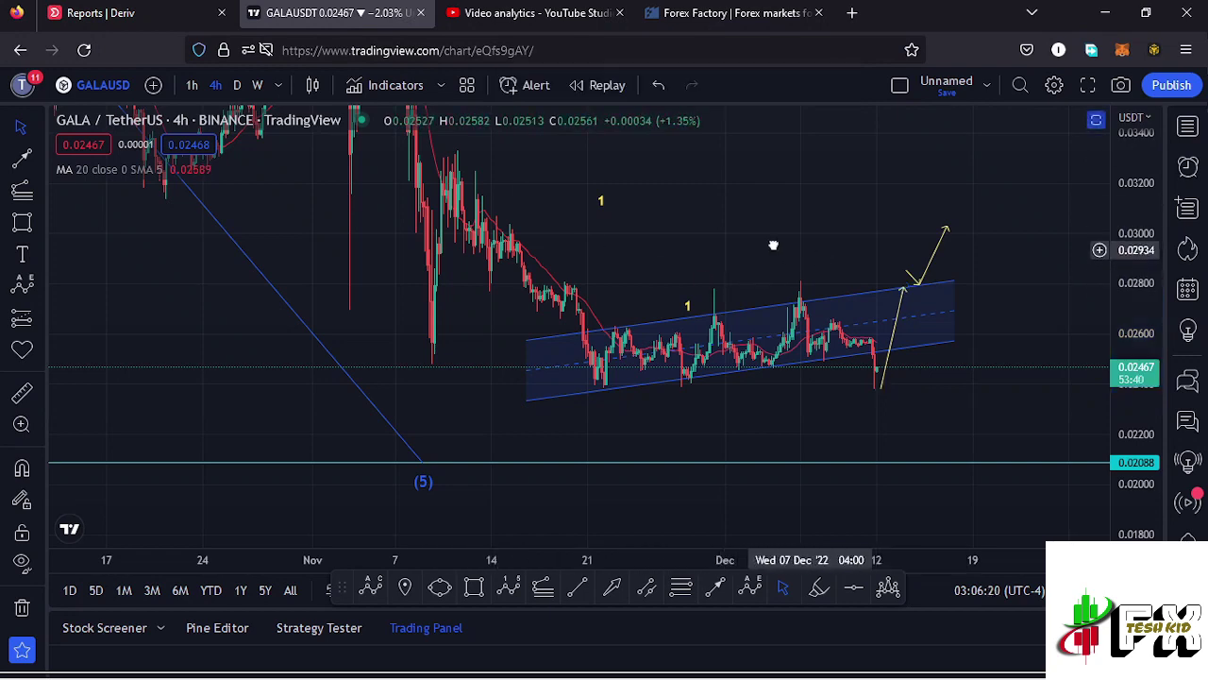
left_click_drag(775, 246, 770, 245)
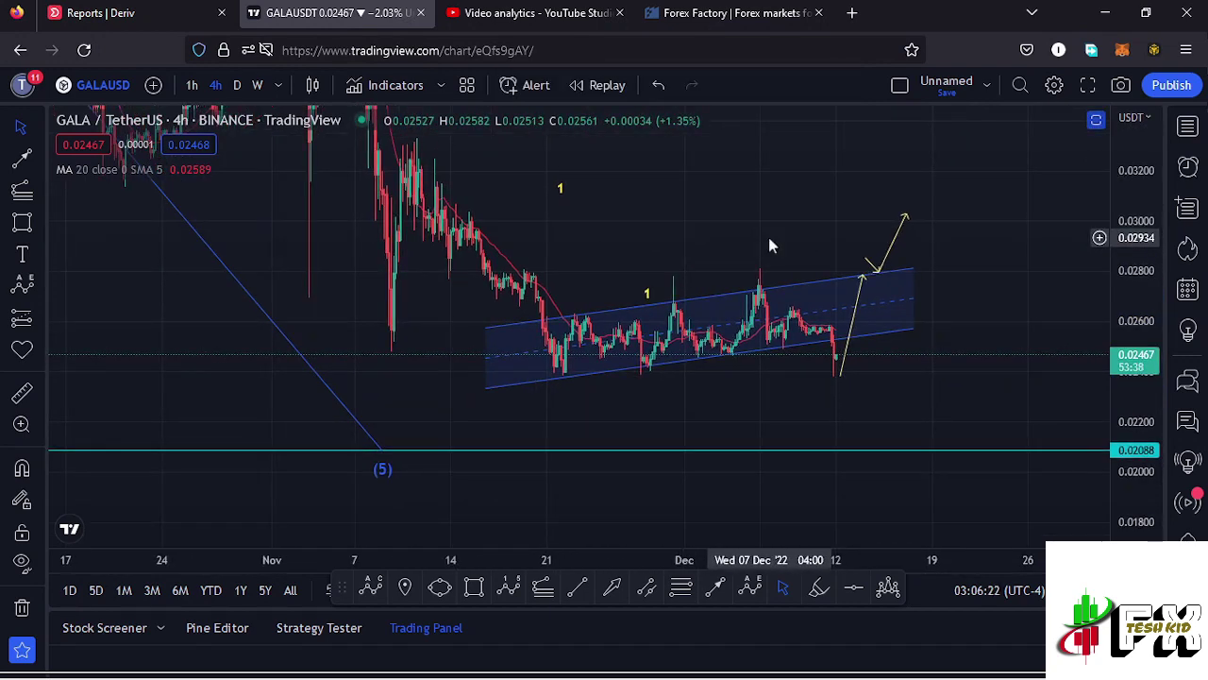